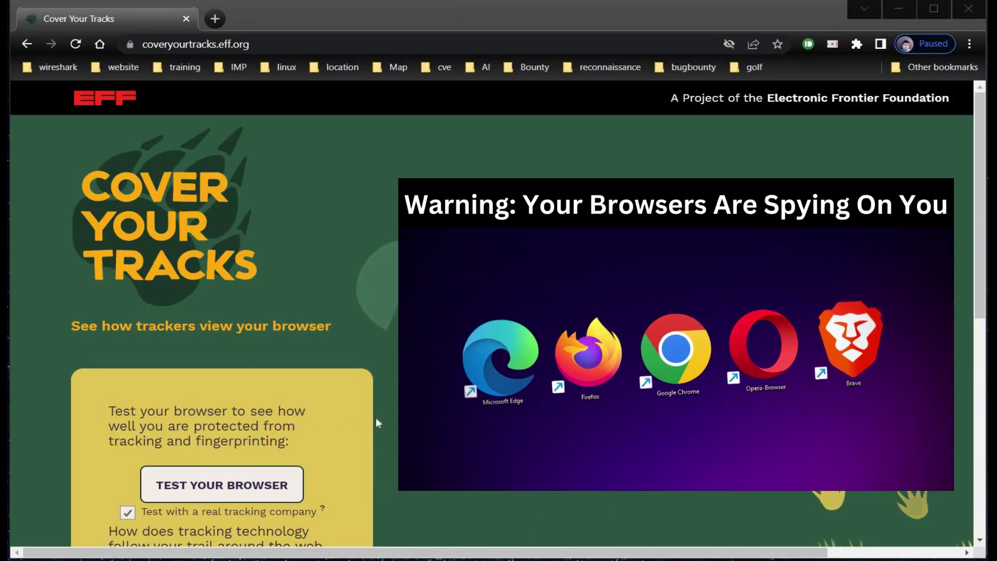
# Step: Run the Cover Your Tracks browser test and review the tracking protection results in Chrome, Firefox and Edge
pyautogui.click(254, 483)
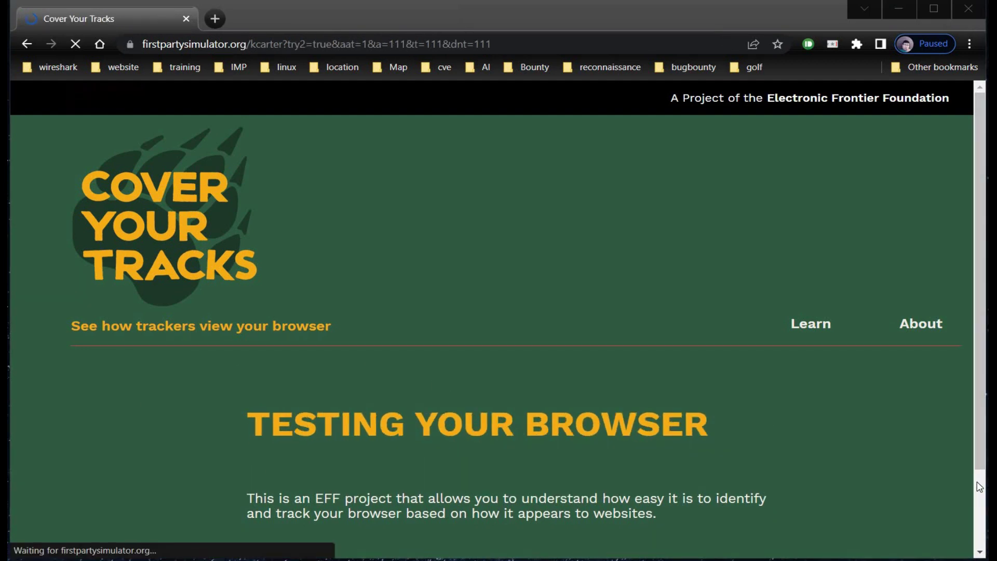
pyautogui.scroll(-2, 408, 478)
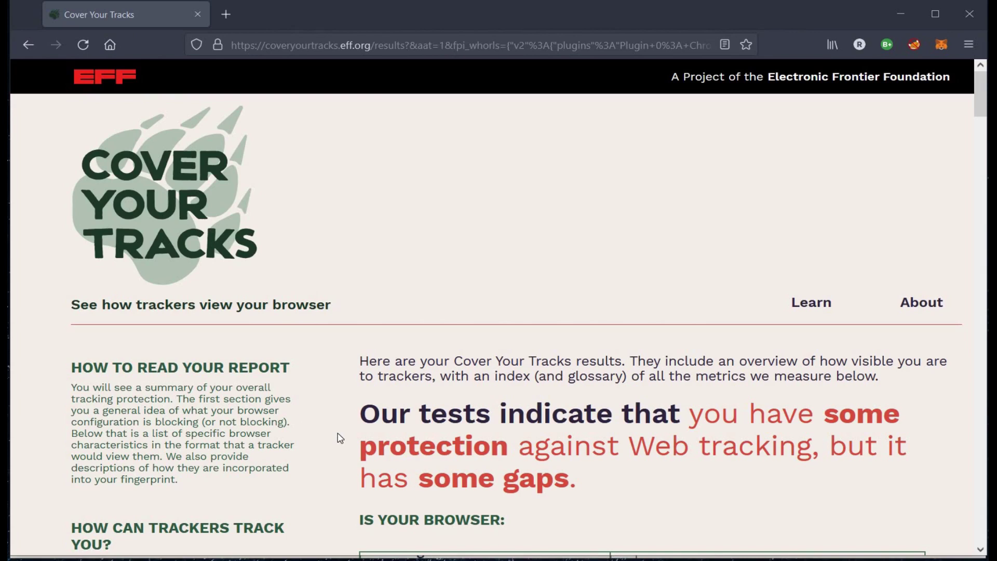
pyautogui.scroll(-3, 340, 438)
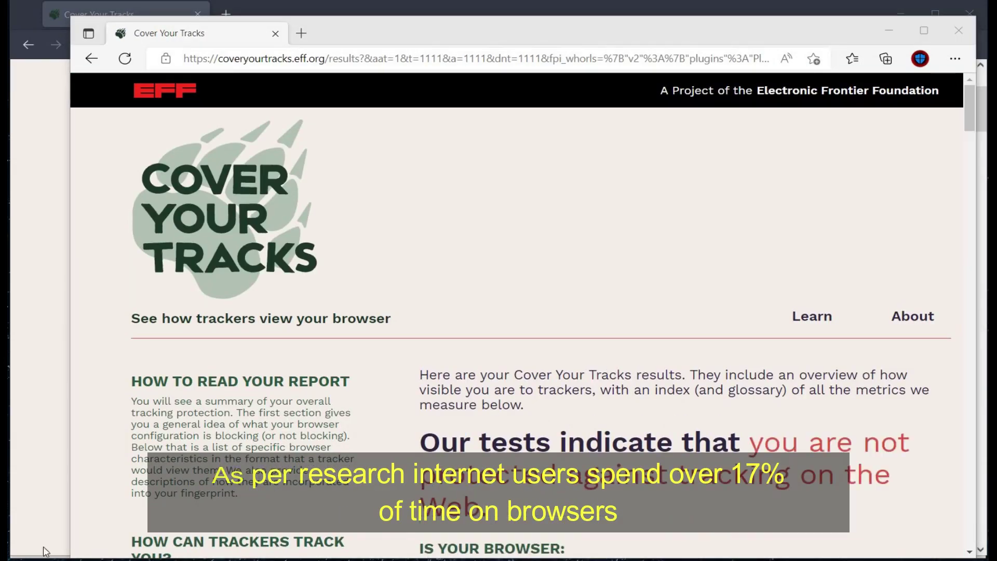
pyautogui.scroll(-3, 390, 425)
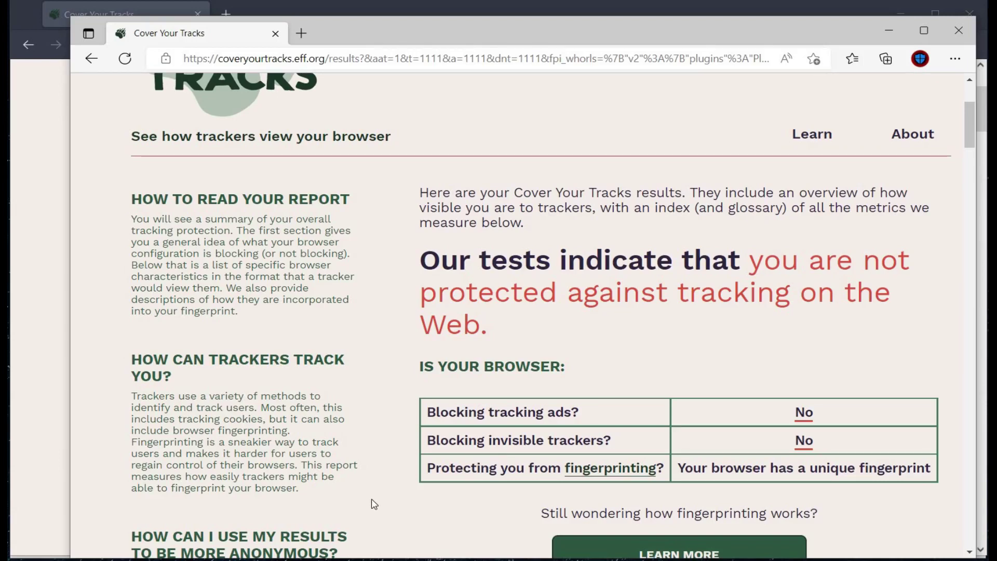
pyautogui.hotkey('alt', 'Tab')
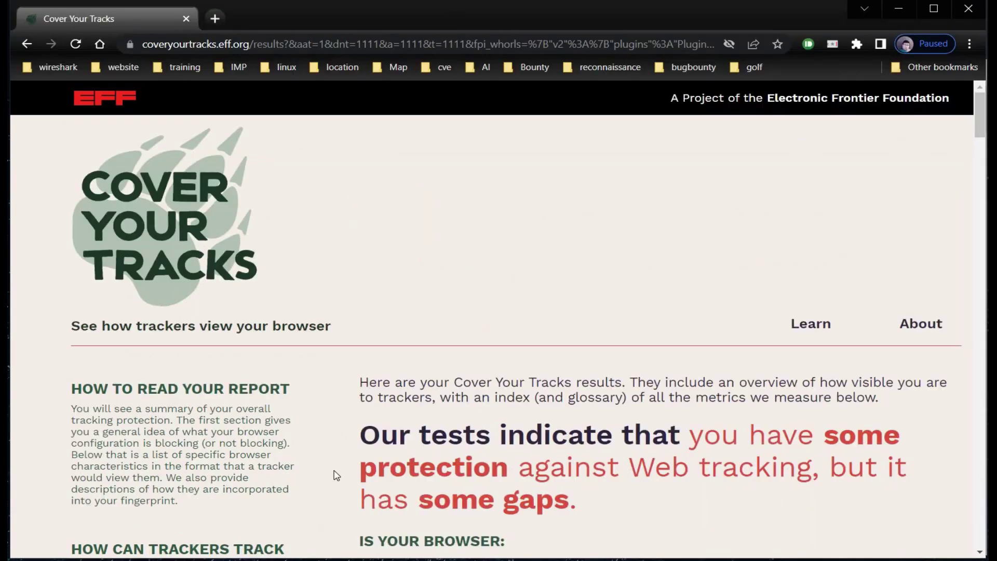
pyautogui.scroll(-3, 335, 475)
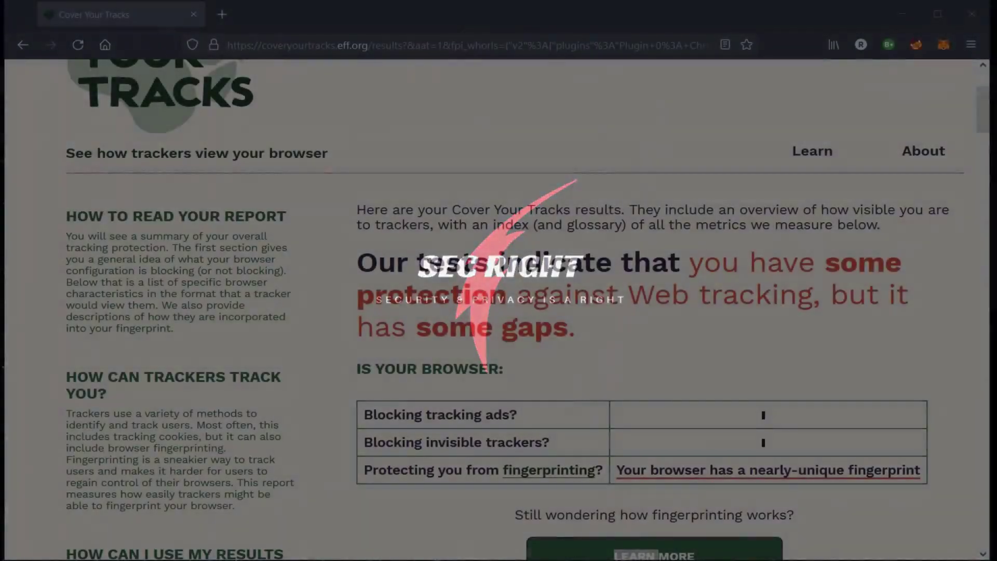
# Step: Open the about:profiles page in a new Firefox tab
pyautogui.click(222, 14)
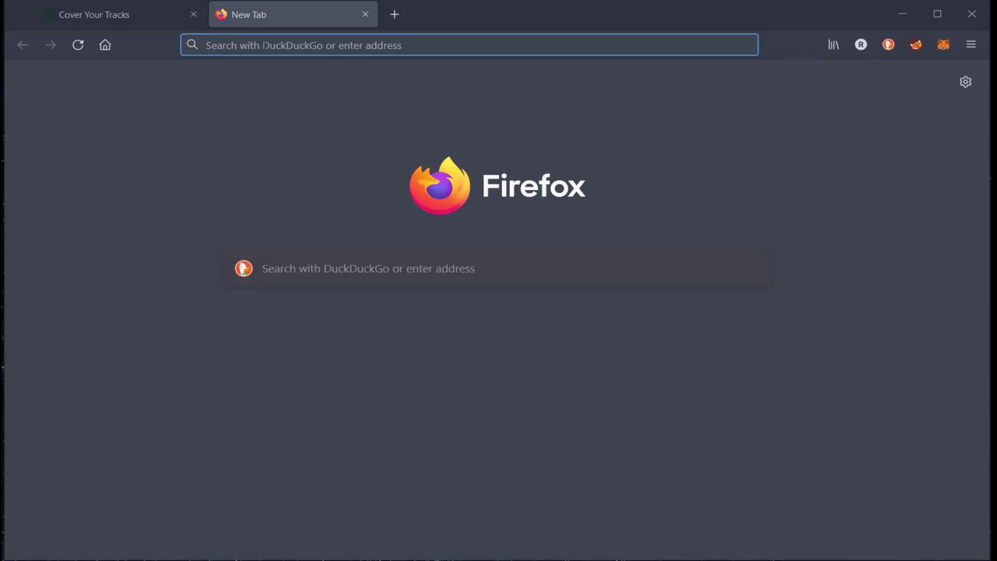
pyautogui.write('about')
pyautogui.write(':profi')
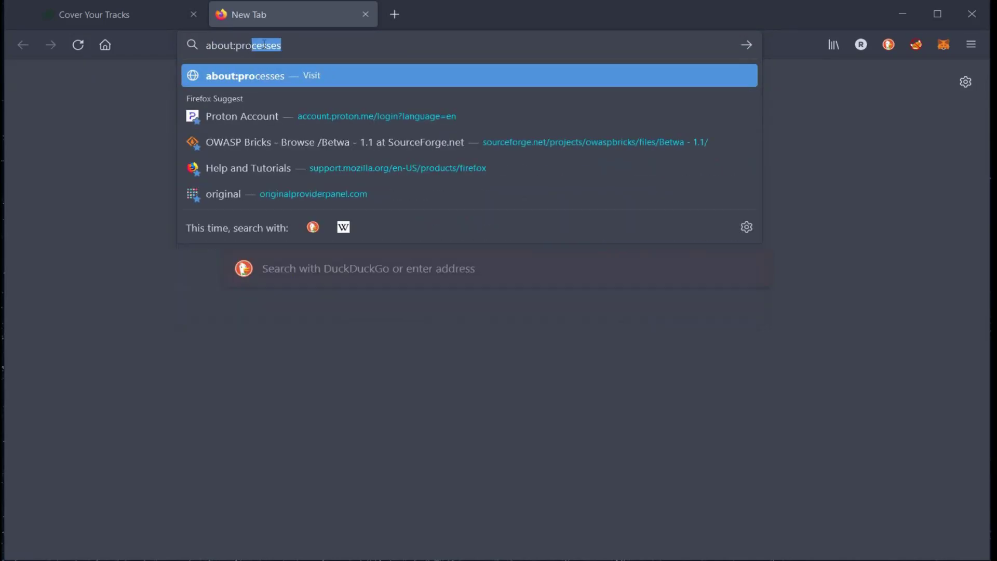
pyautogui.write('les')
pyautogui.press('Return')
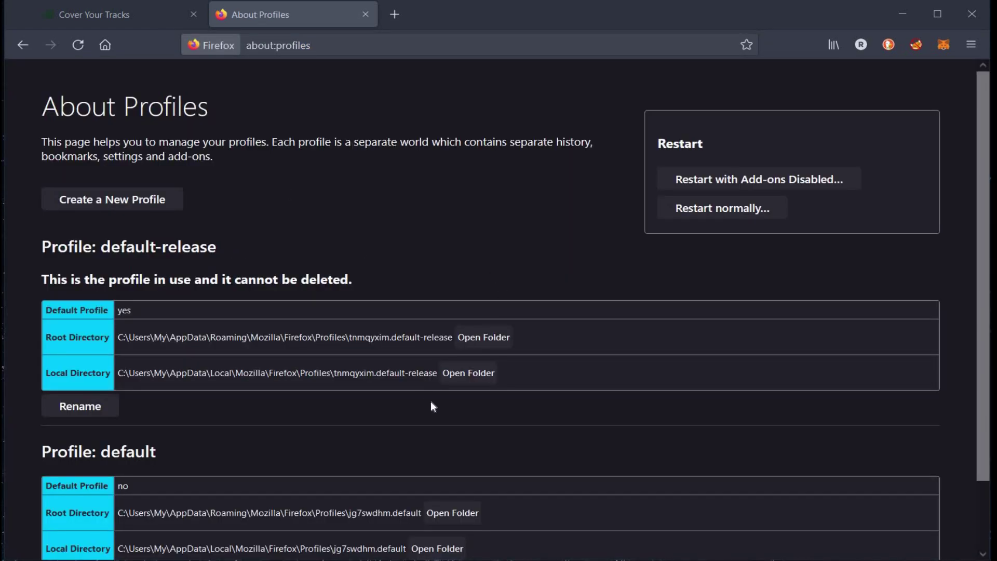
# Step: Create a new browser profile named "privacy" in the default folder
pyautogui.click(149, 201)
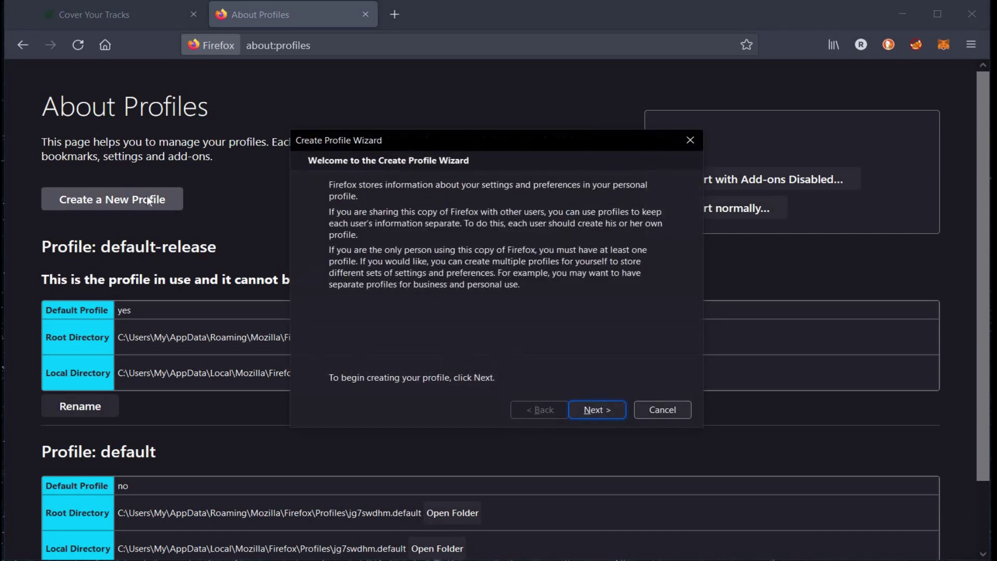
pyautogui.click(609, 410)
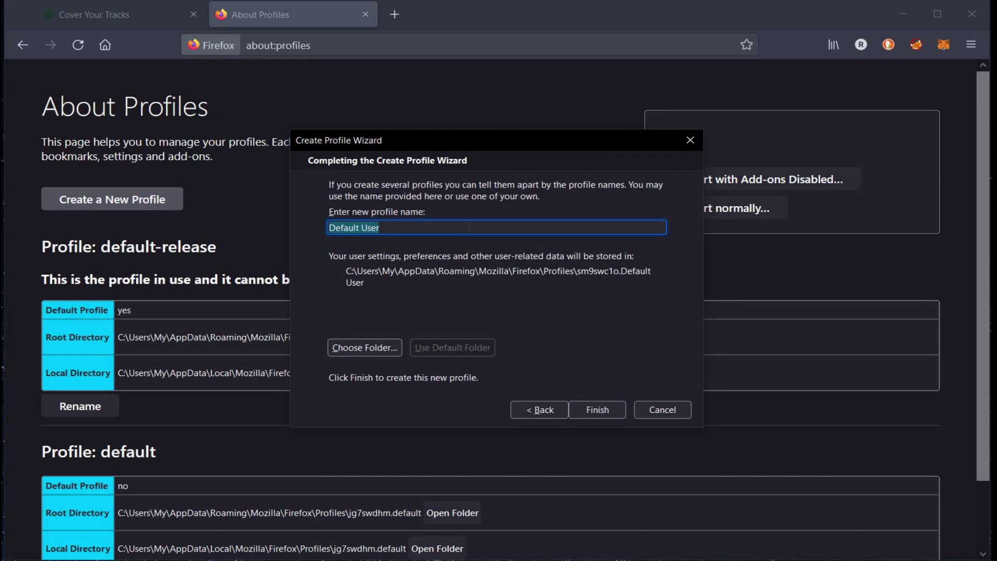
pyautogui.write('pr')
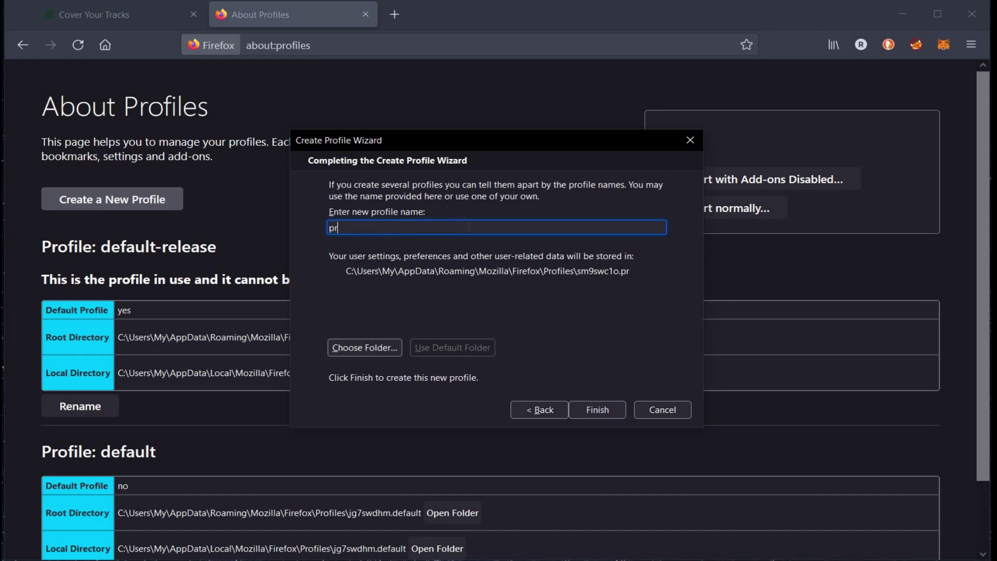
pyautogui.write('ivacy')
pyautogui.click(595, 412)
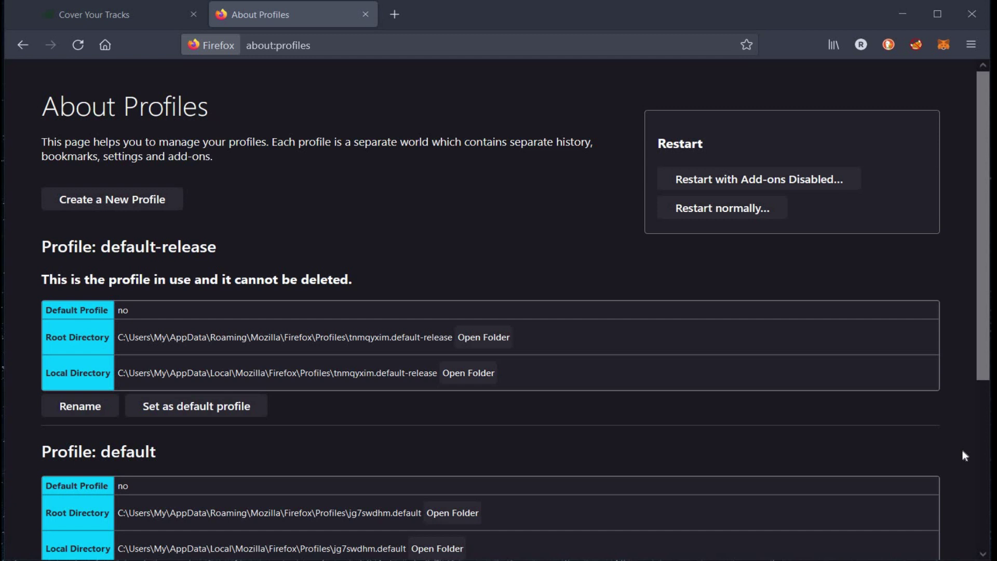
pyautogui.scroll(-5, 963, 455)
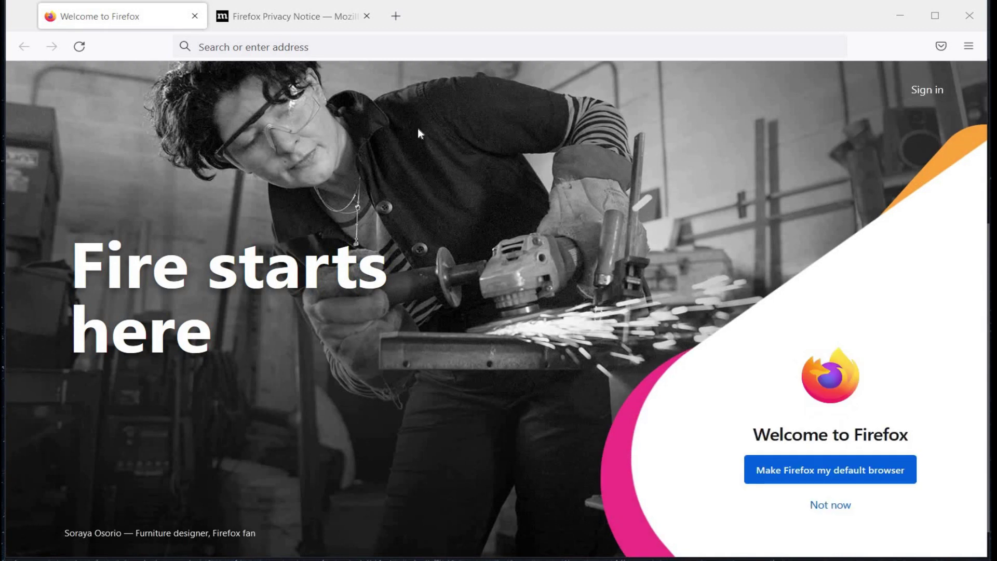
# Step: Open about:config in the new profile's window and accept the risk warning to reach the advanced preferences
pyautogui.click(382, 47)
pyautogui.write('abo')
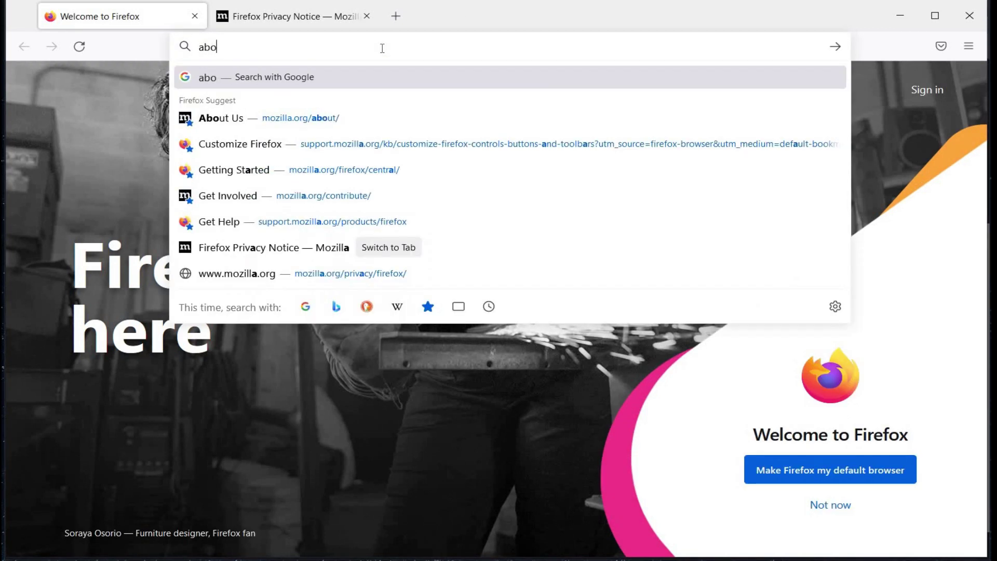
pyautogui.write('ut:')
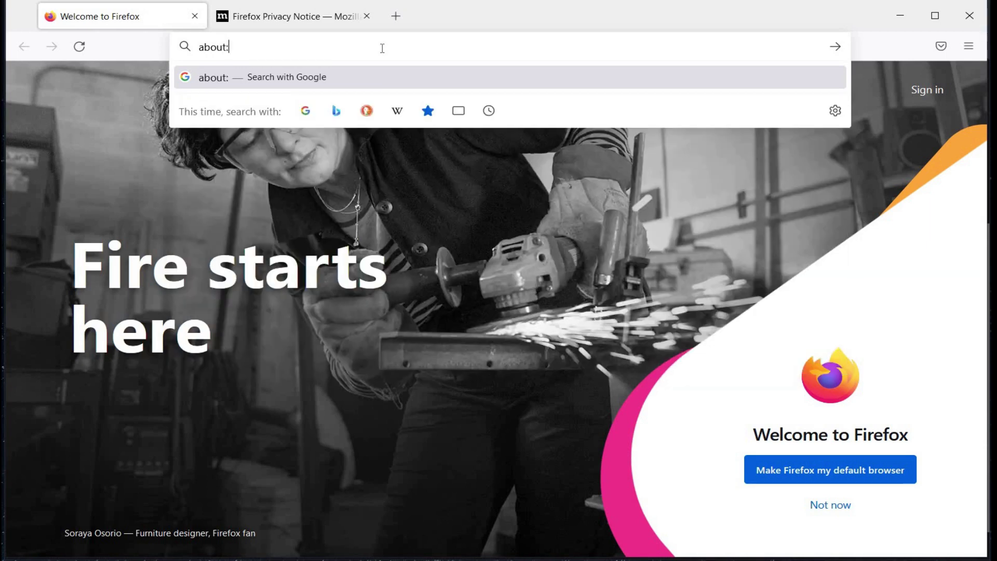
pyautogui.write('config')
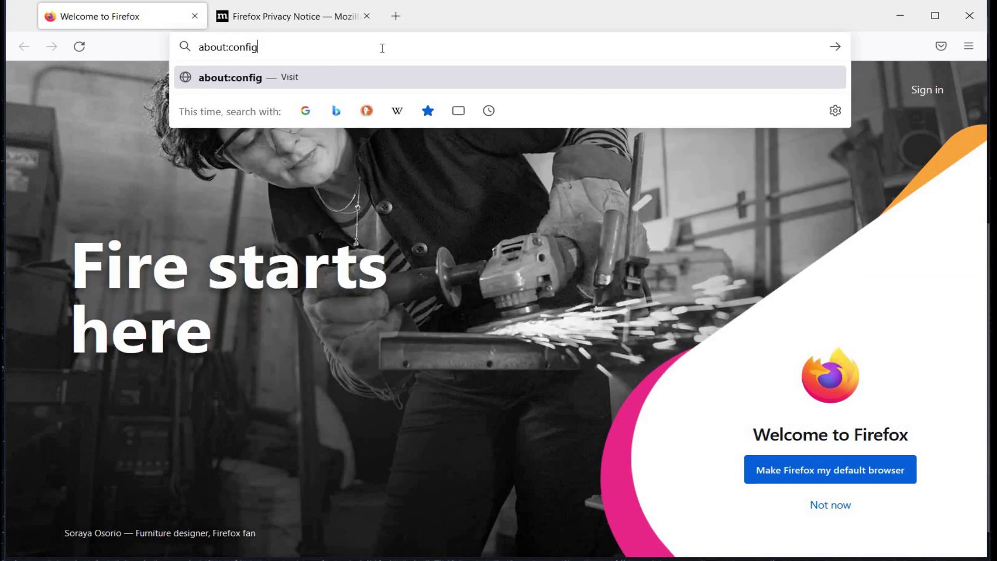
pyautogui.press('Return')
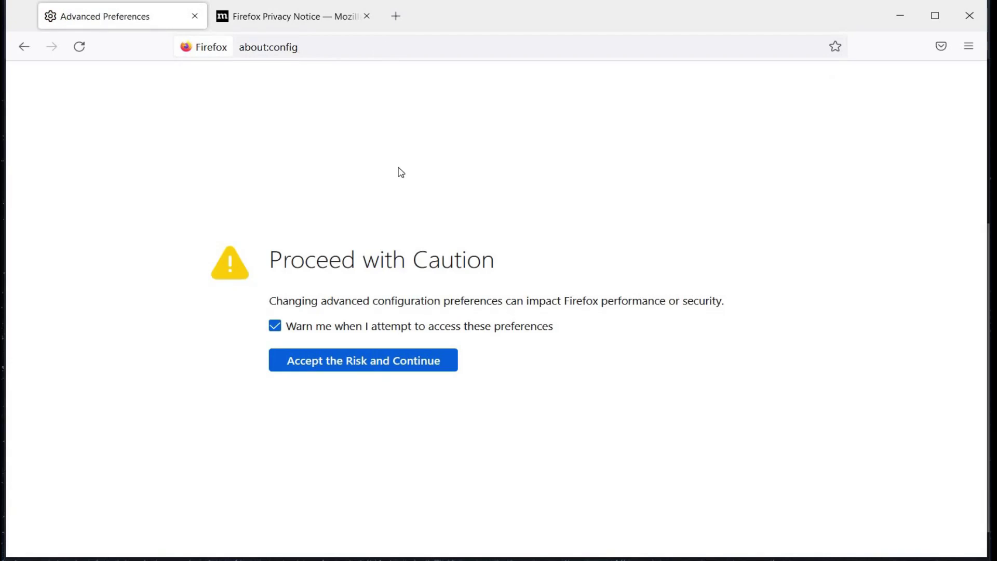
pyautogui.click(342, 361)
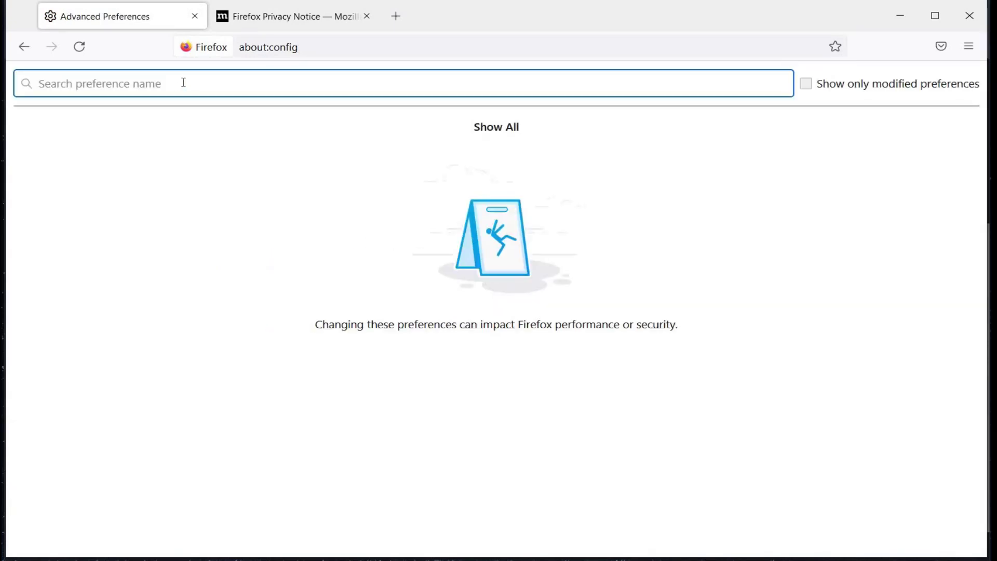
# Step: Find the media.peerconnection.enabled preference and set it to false
pyautogui.write('media')
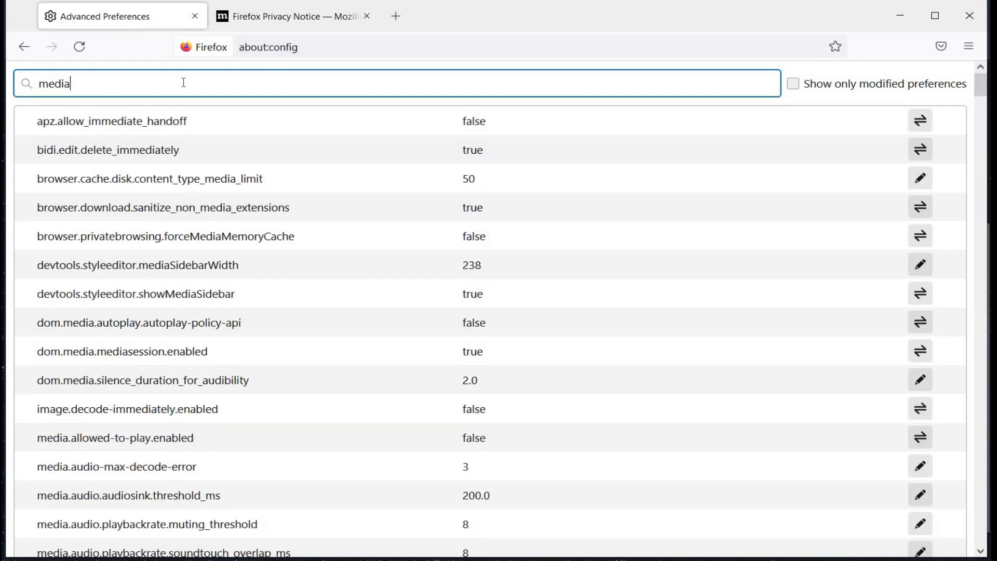
pyautogui.write('.peer')
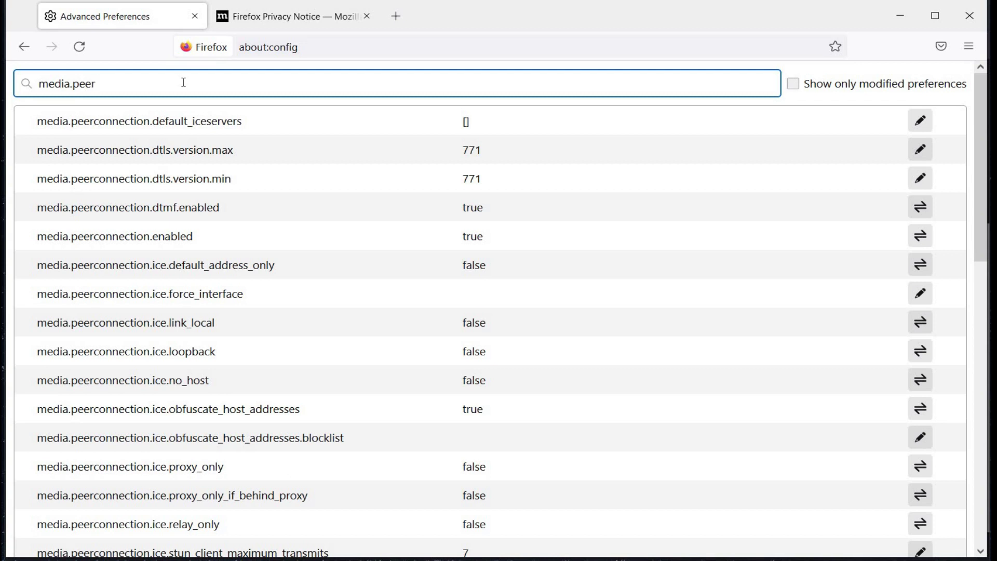
pyautogui.write('connection.e')
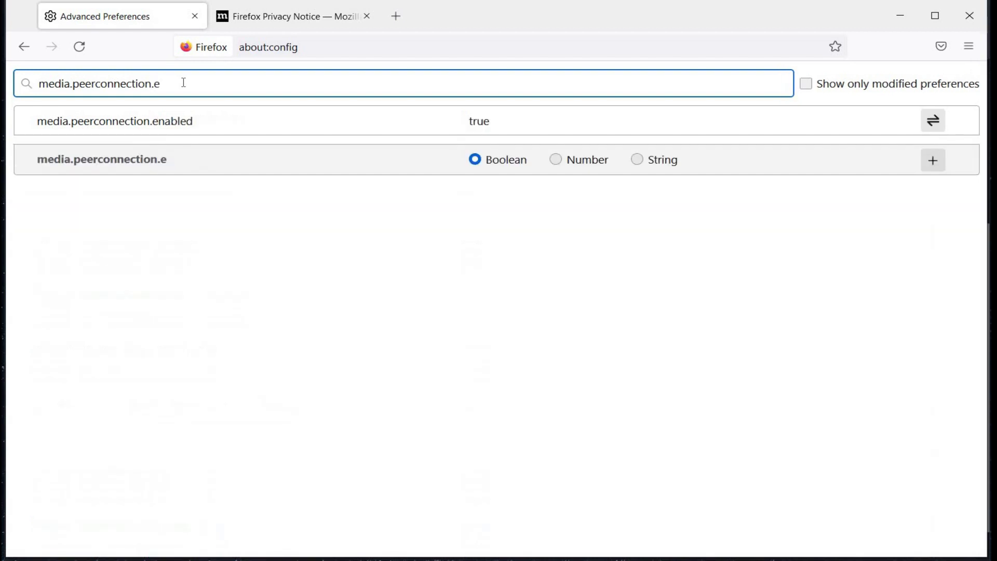
pyautogui.write('nabled')
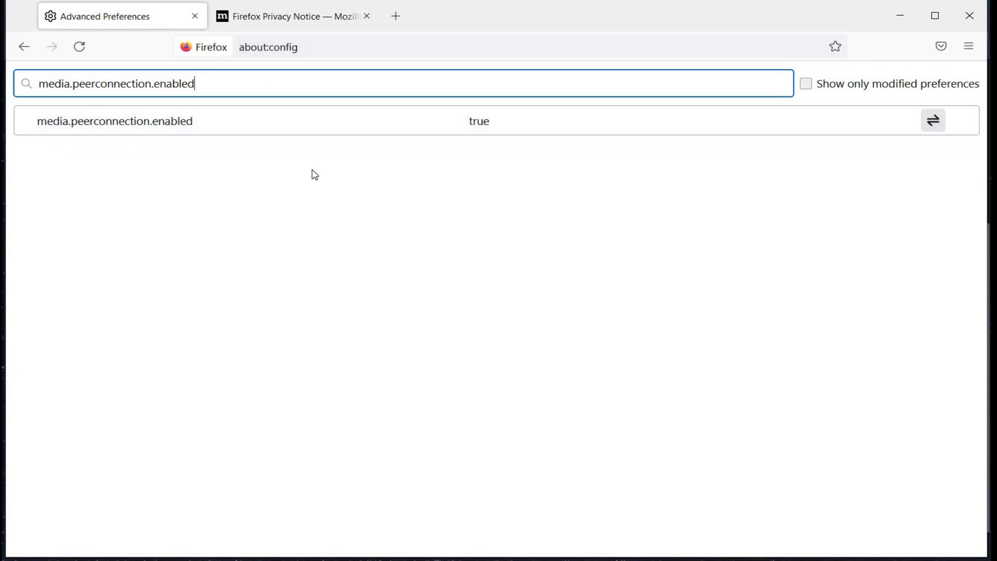
pyautogui.click(933, 121)
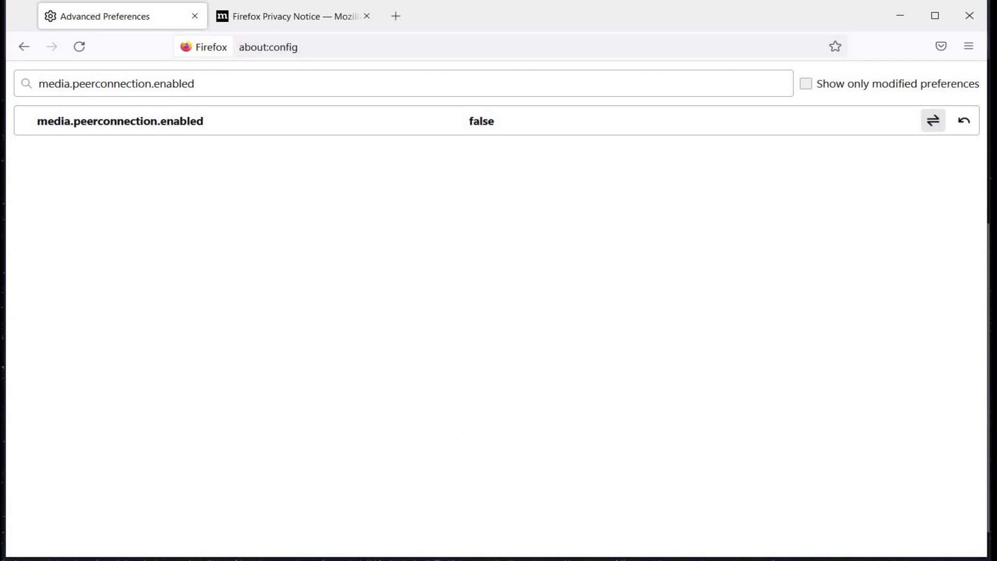
# Step: Search for privacy.resistfingerprinting and set the privacy.resistFingerprinting preference to true
pyautogui.click(228, 85)
pyautogui.hotkey('ctrl', 'a')
pyautogui.write('p')
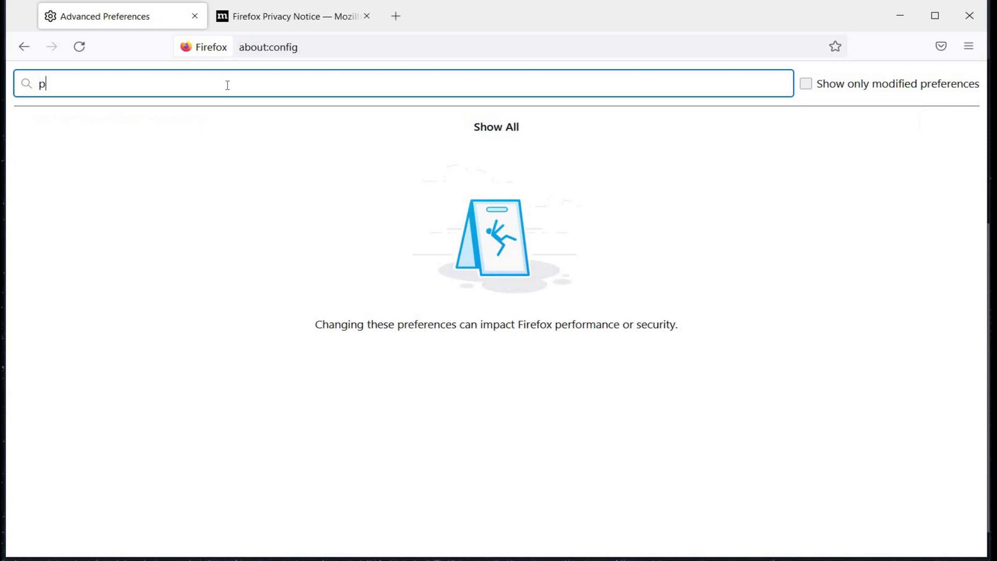
pyautogui.write('rivacy.r')
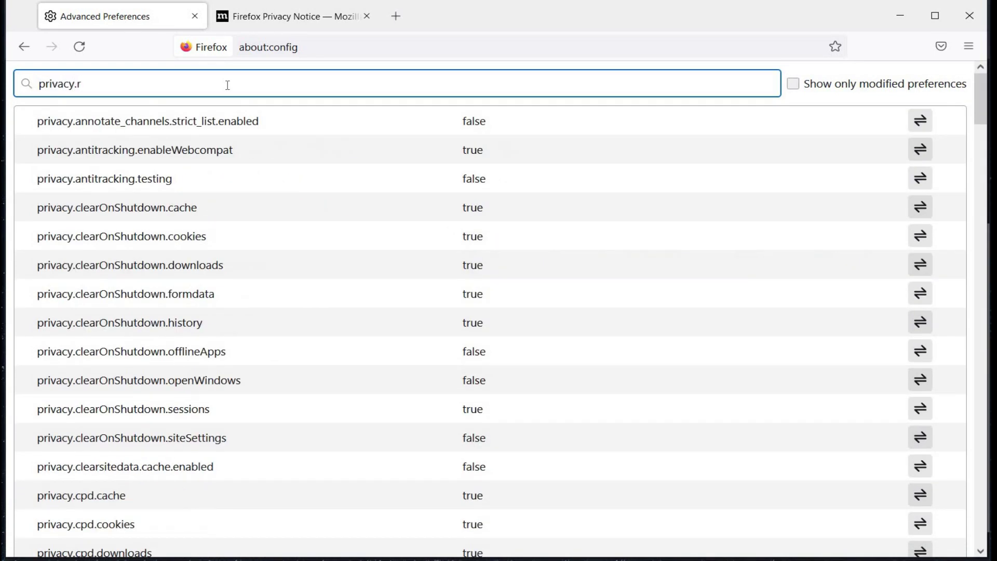
pyautogui.write('esistfingerprinting')
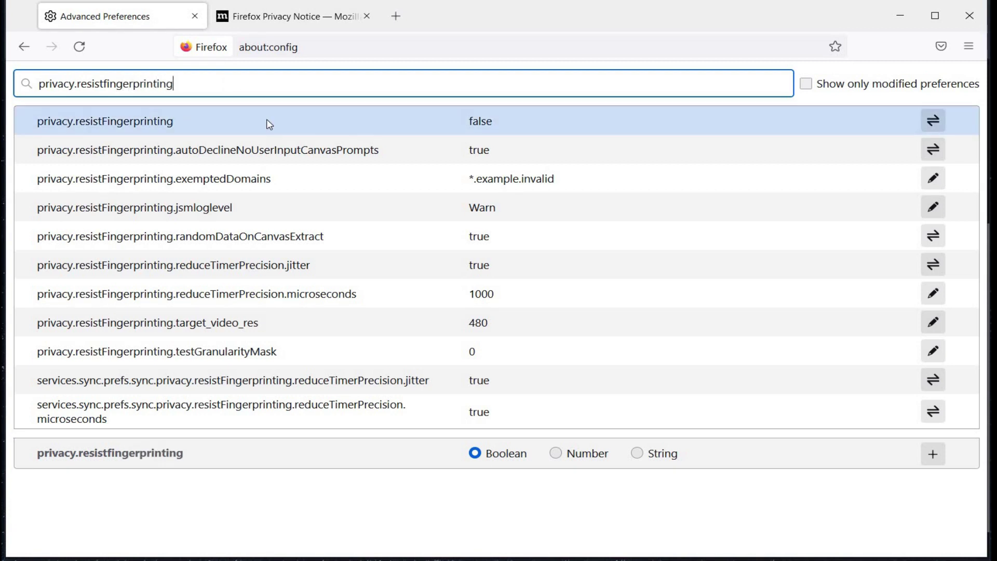
pyautogui.click(269, 125)
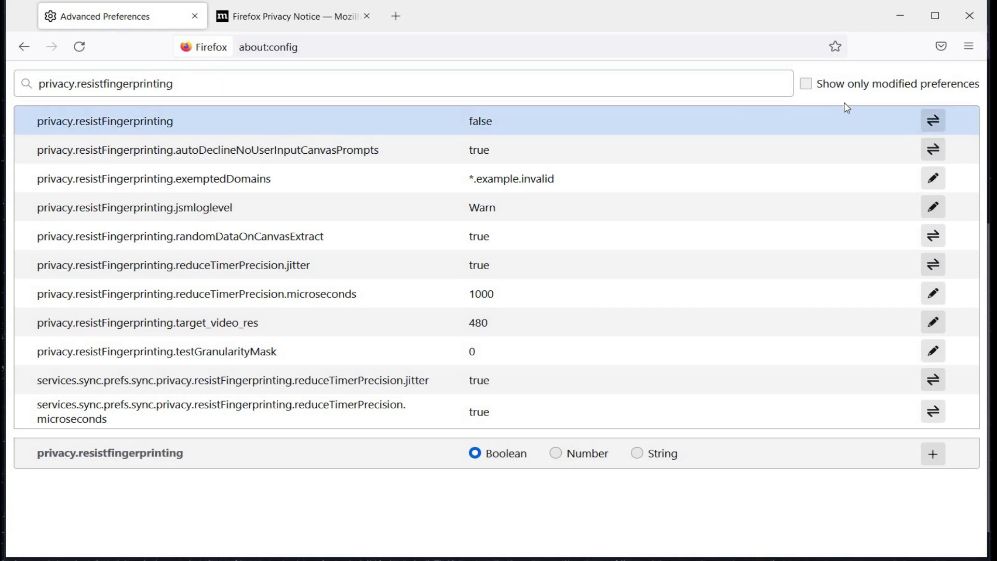
pyautogui.click(933, 125)
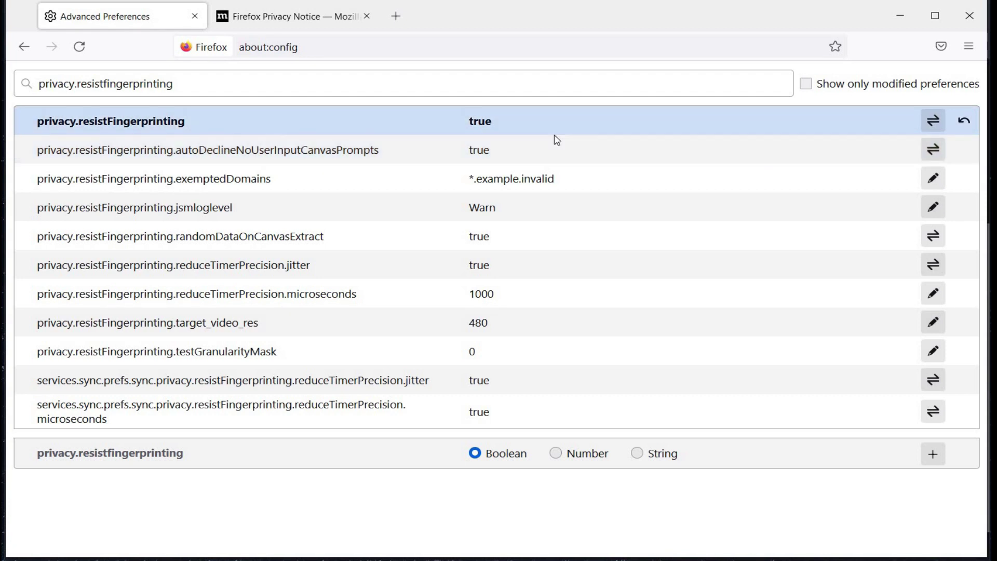
# Step: Search for security.ssl.re and set the security.ssl.require_safe_negotiation preference to true
pyautogui.click(487, 88)
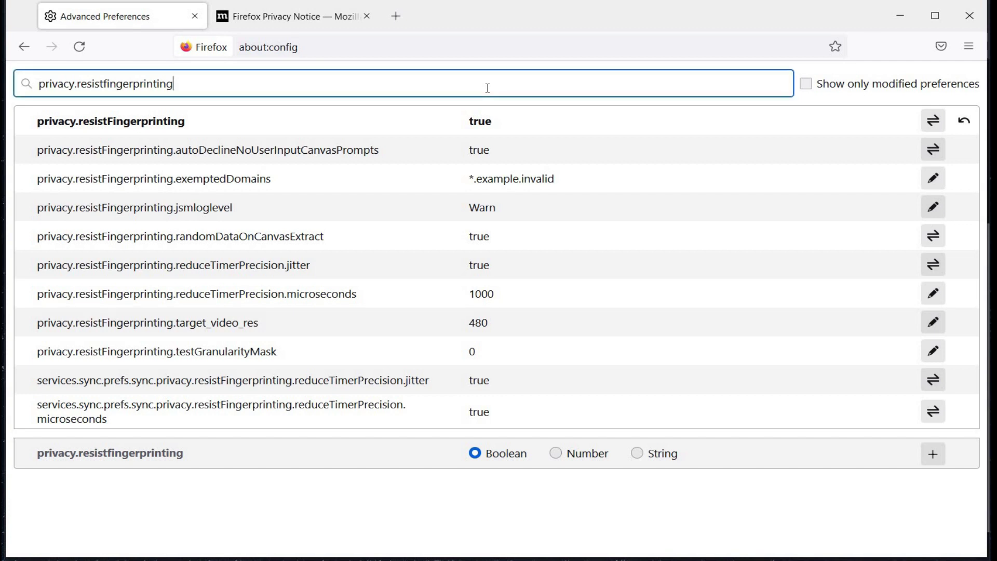
pyautogui.hotkey('ctrl', 'a')
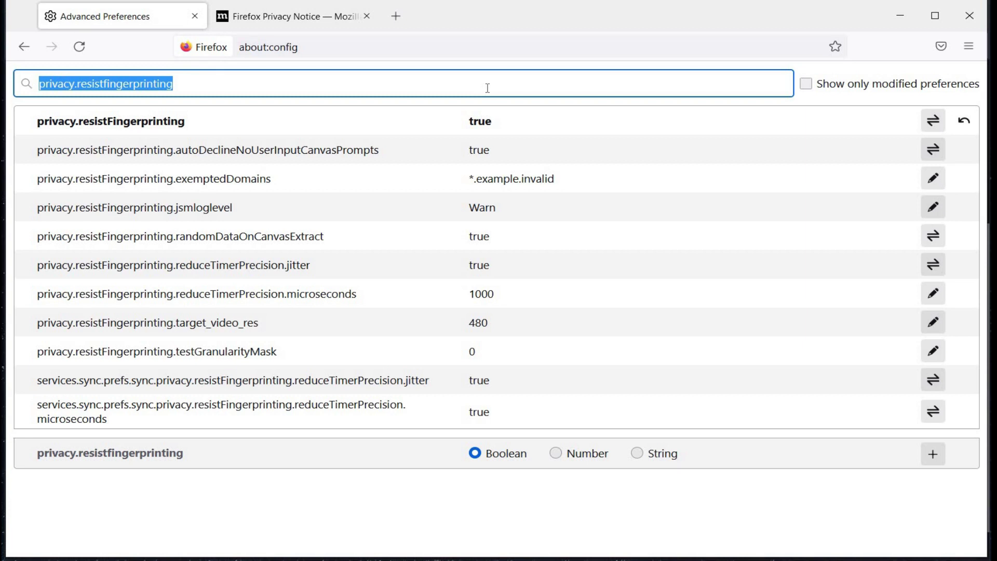
pyautogui.write('secur')
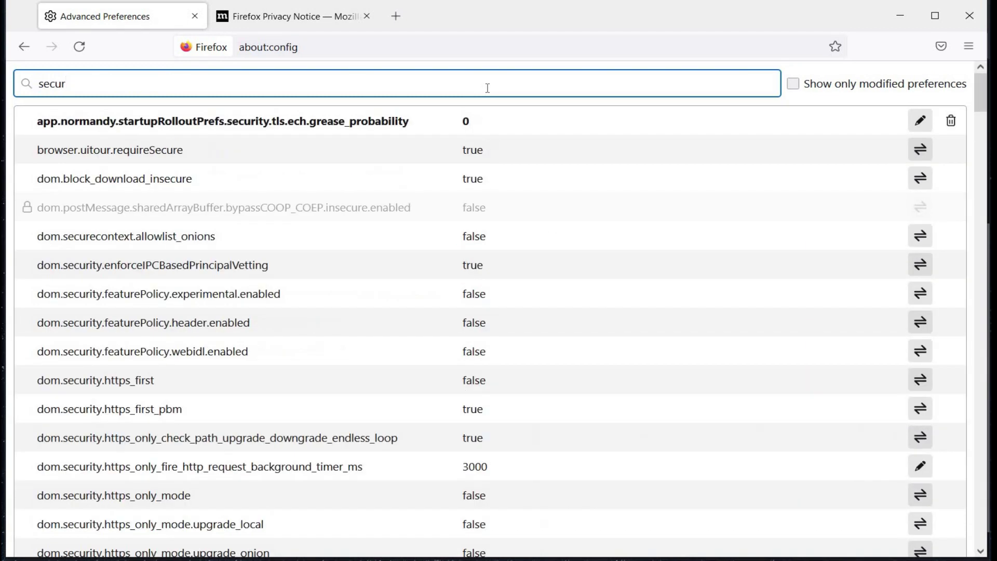
pyautogui.write('ity.ssl')
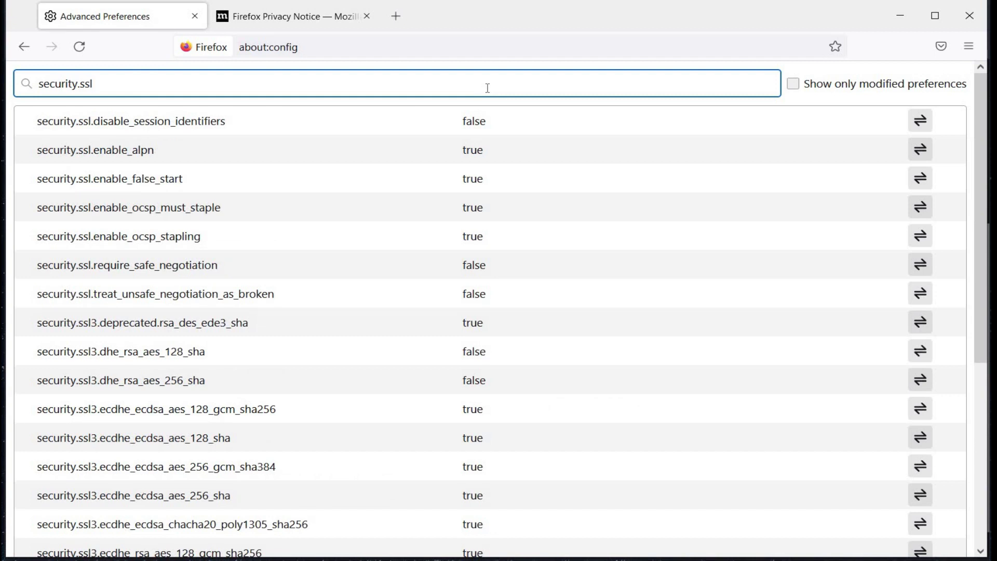
pyautogui.write('.re')
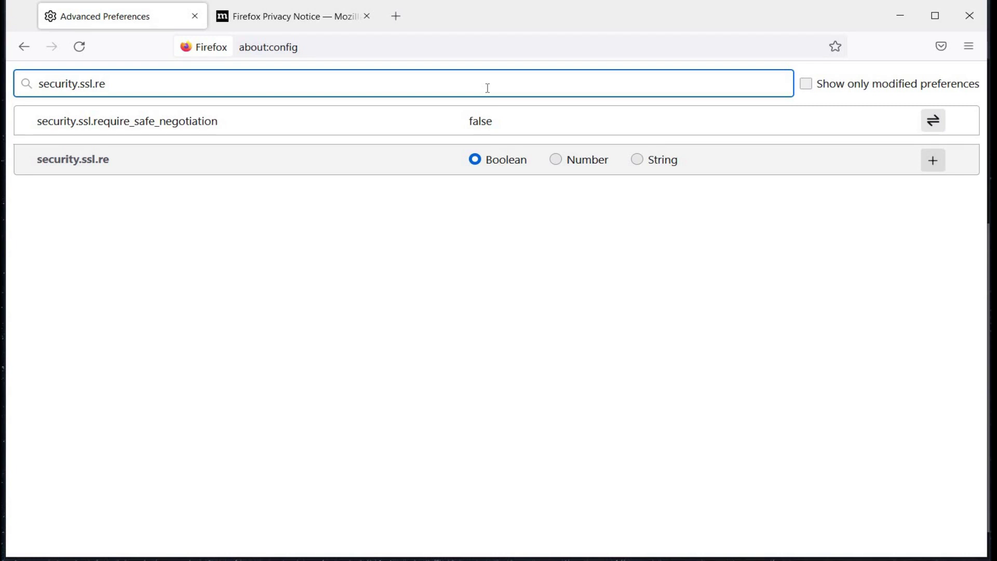
pyautogui.click(357, 134)
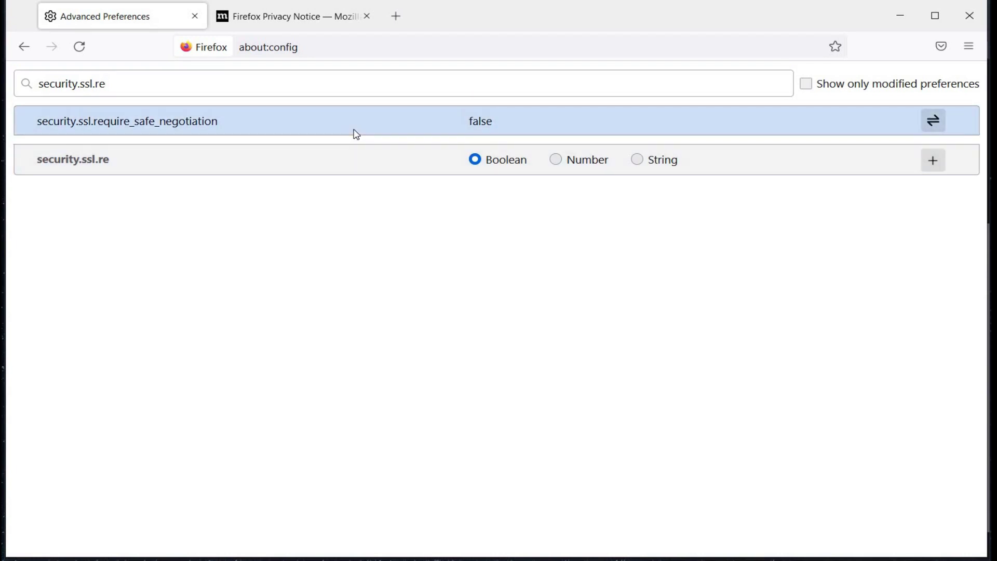
pyautogui.click(934, 122)
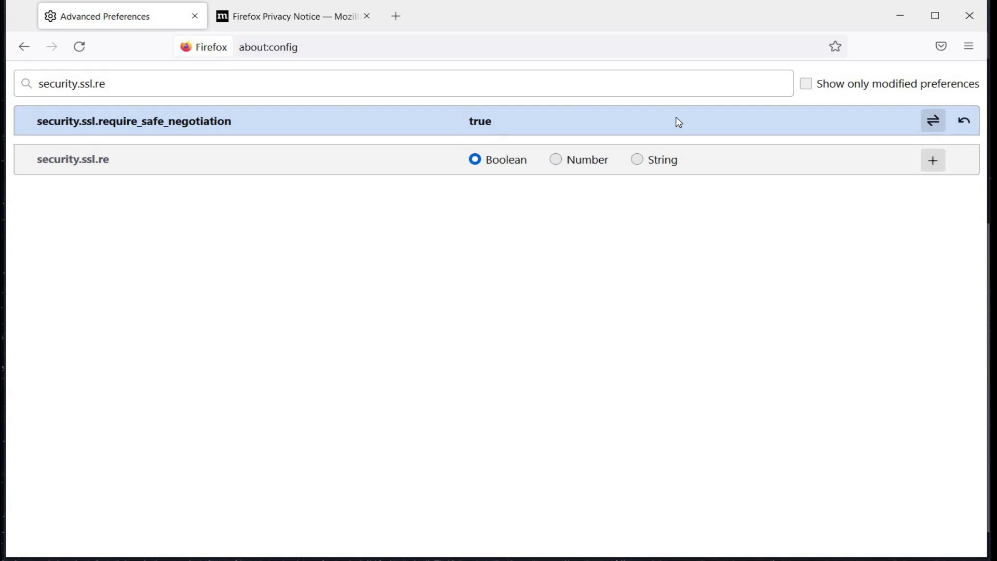
# Step: Change the search to security.ssl.ena and set the security.ssl.enable_false_start preference to false
pyautogui.click(270, 86)
pyautogui.press('BackSpace')
pyautogui.press('BackSpace')
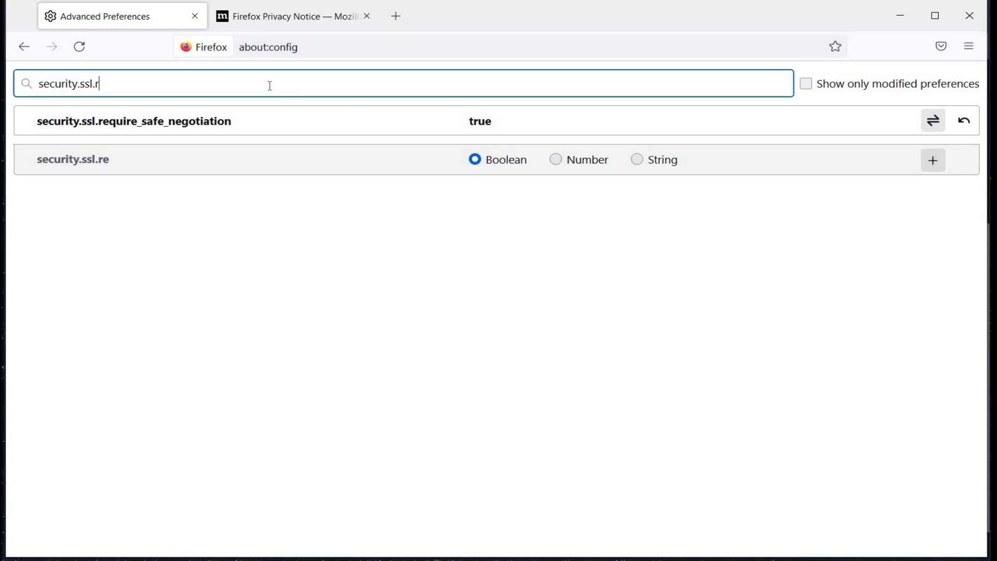
pyautogui.write('ena')
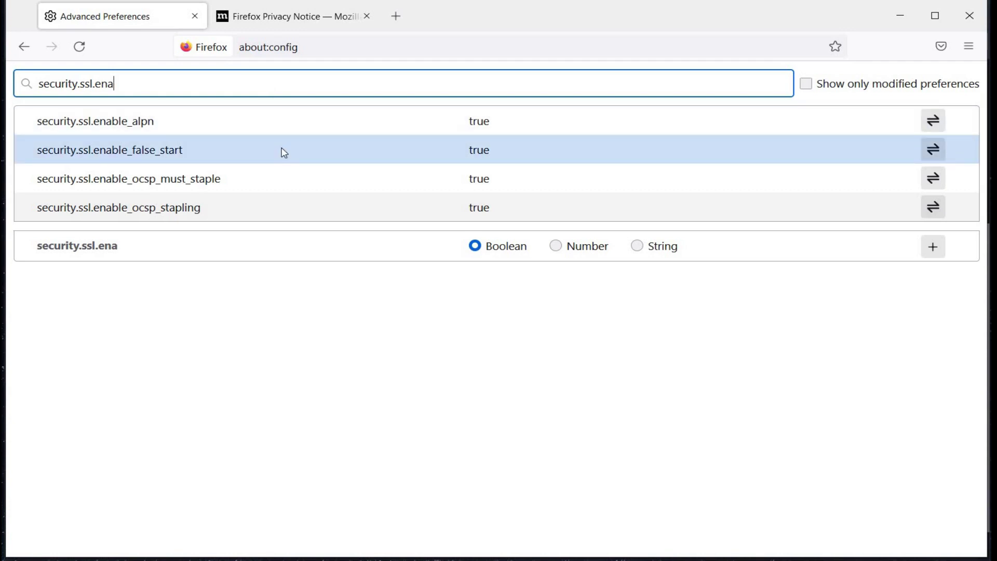
pyautogui.press('Tab')
pyautogui.press('Tab')
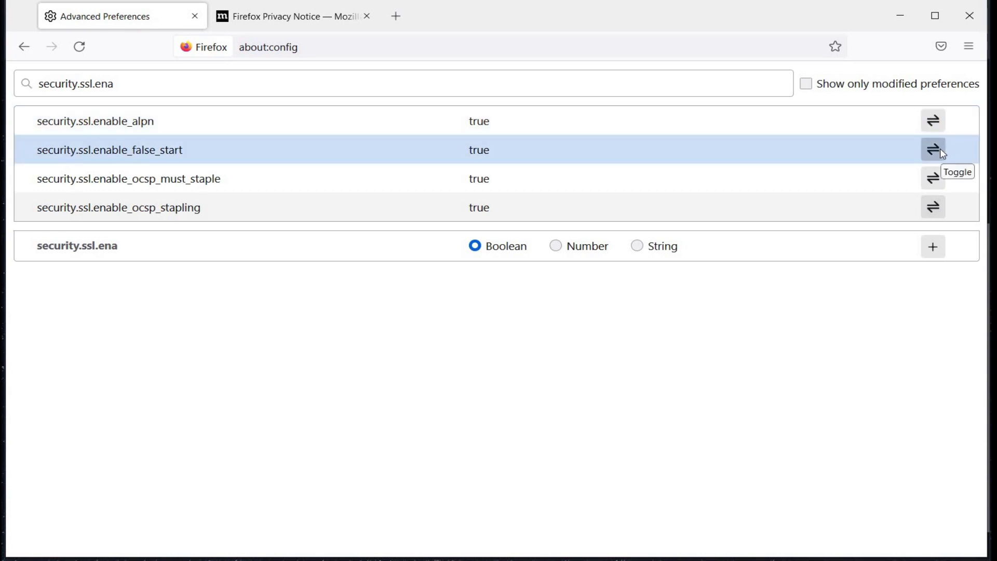
pyautogui.click(942, 153)
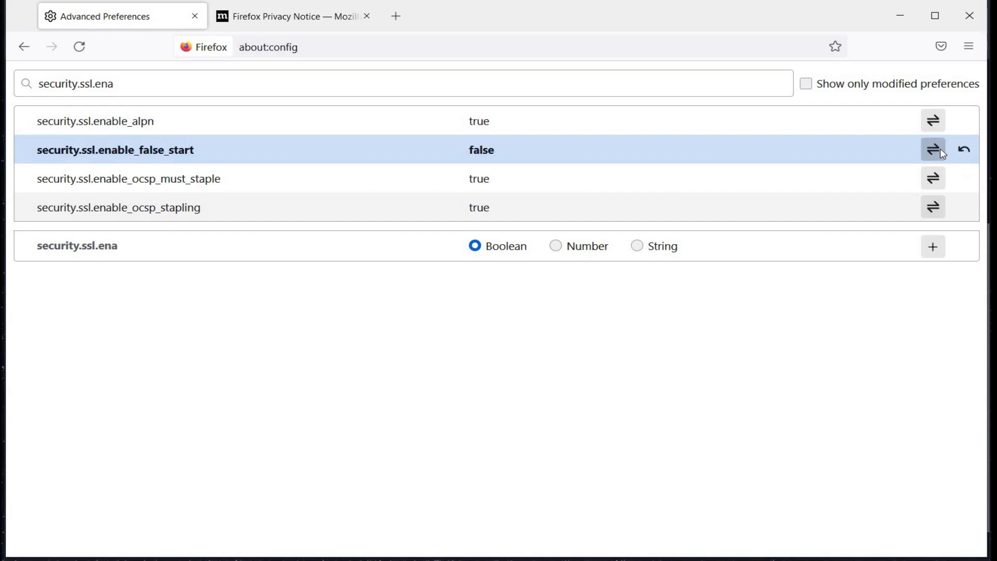
# Step: Search for security.tls.version and set the security.tls.version.min preference to 4
pyautogui.click(401, 80)
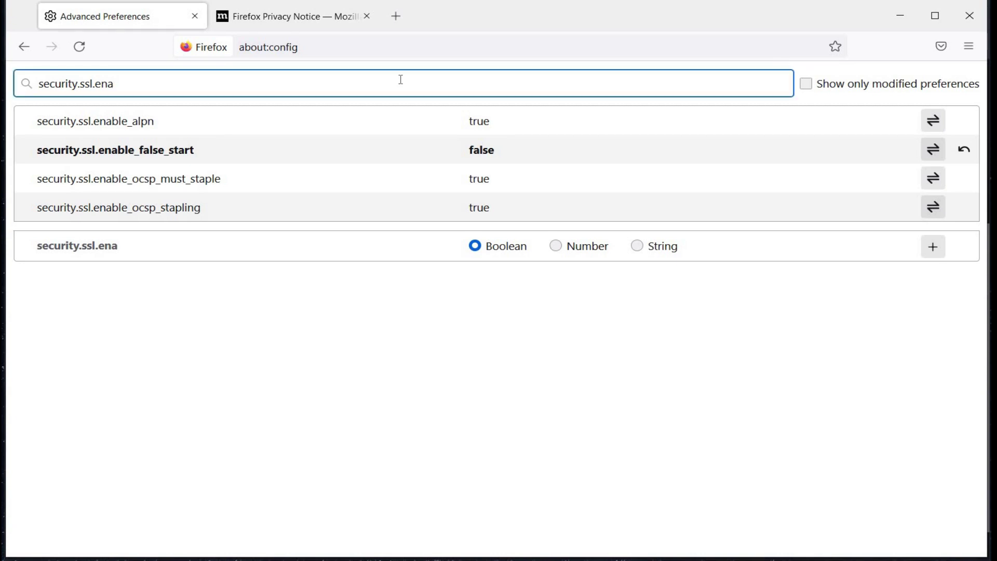
pyautogui.hotkey('ctrl', 'a')
pyautogui.write('se')
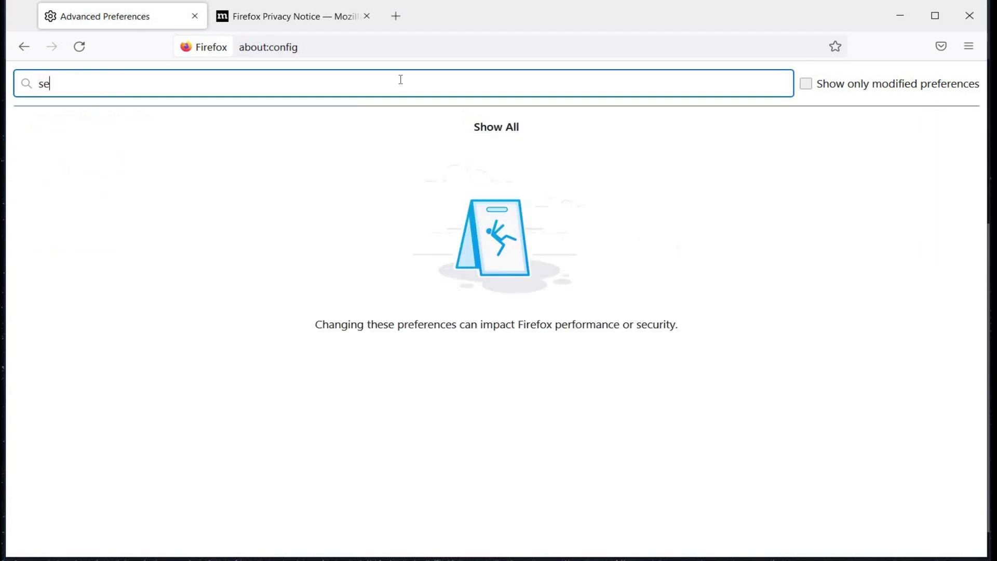
pyautogui.write('curity')
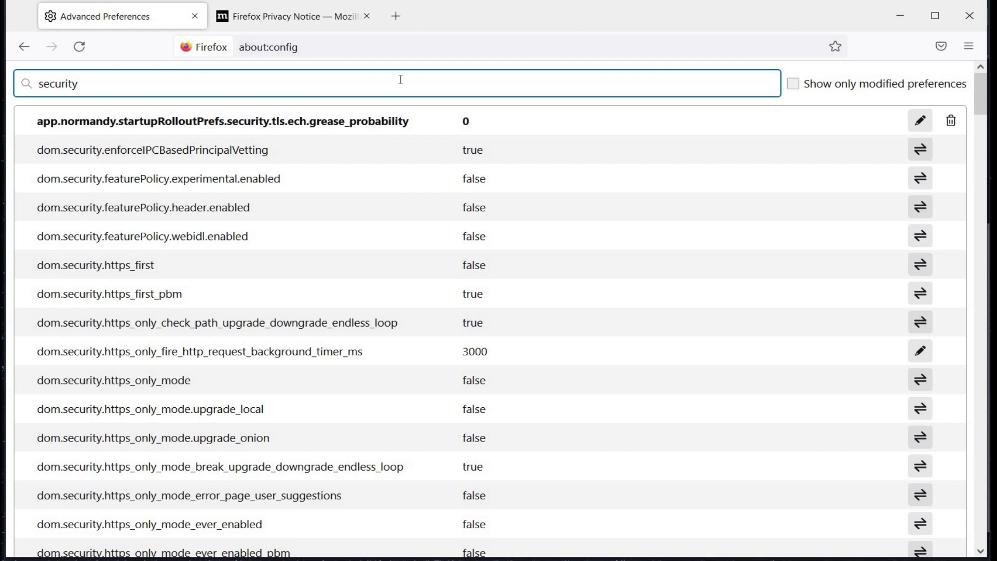
pyautogui.write('.tls')
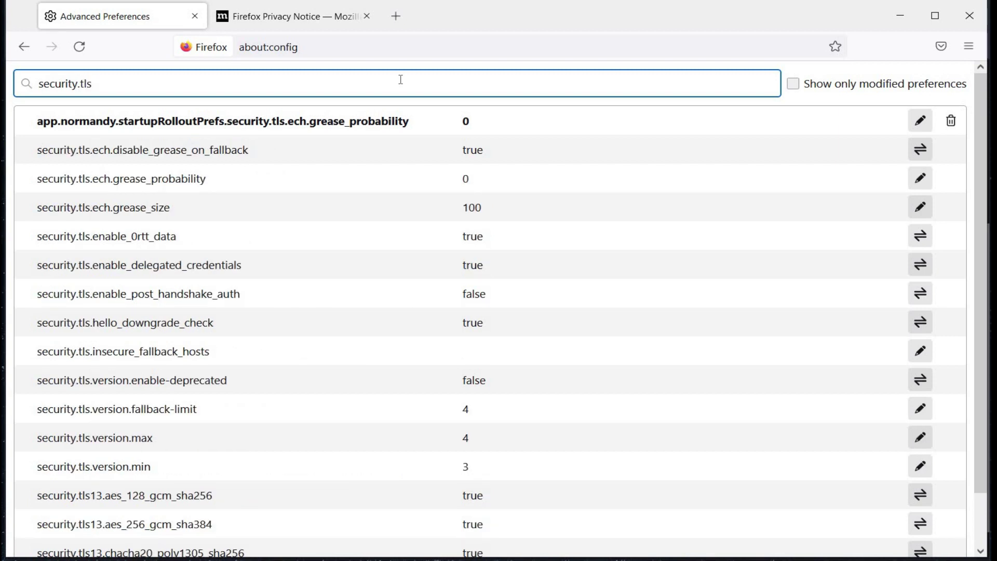
pyautogui.write('.vers')
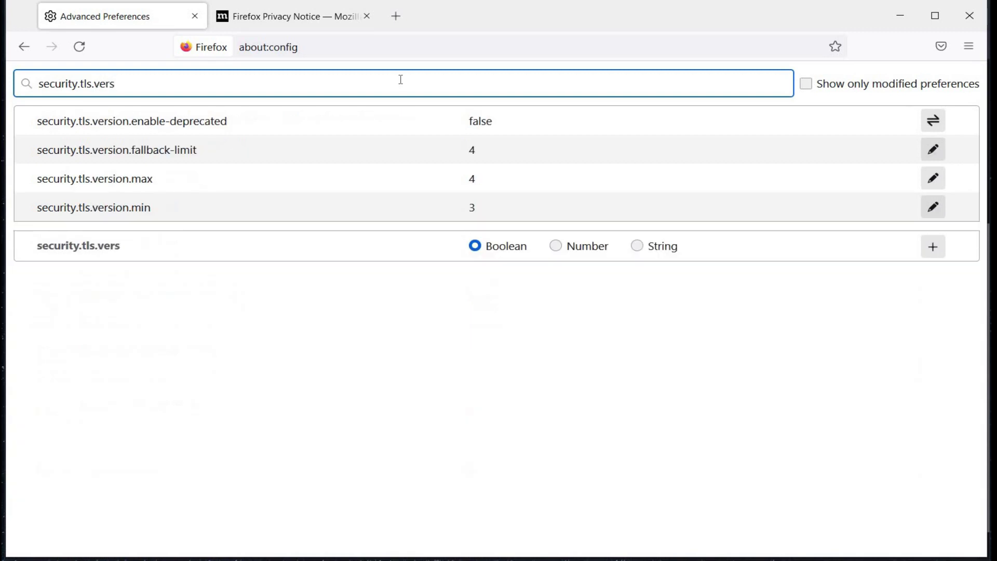
pyautogui.write('ion')
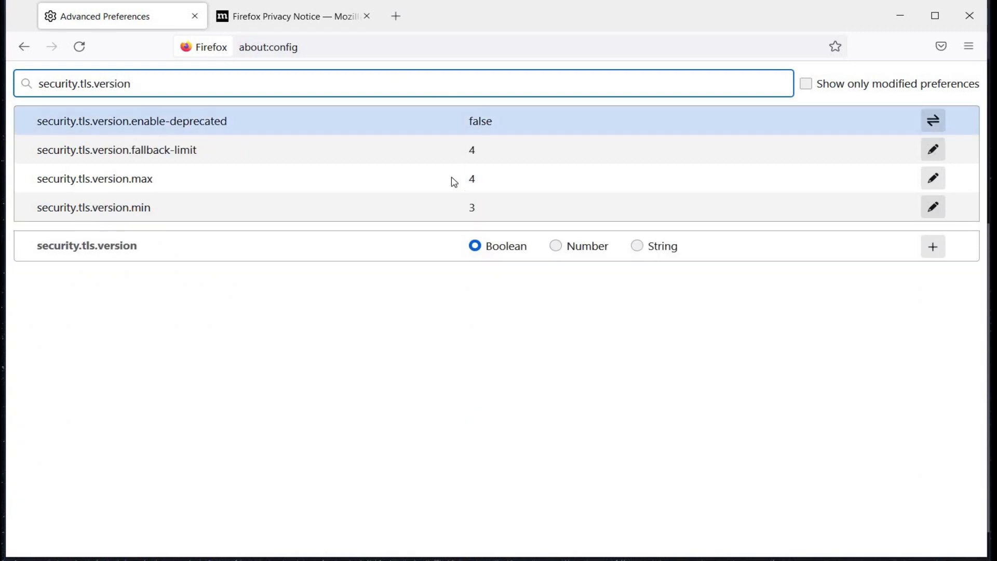
pyautogui.click(440, 209)
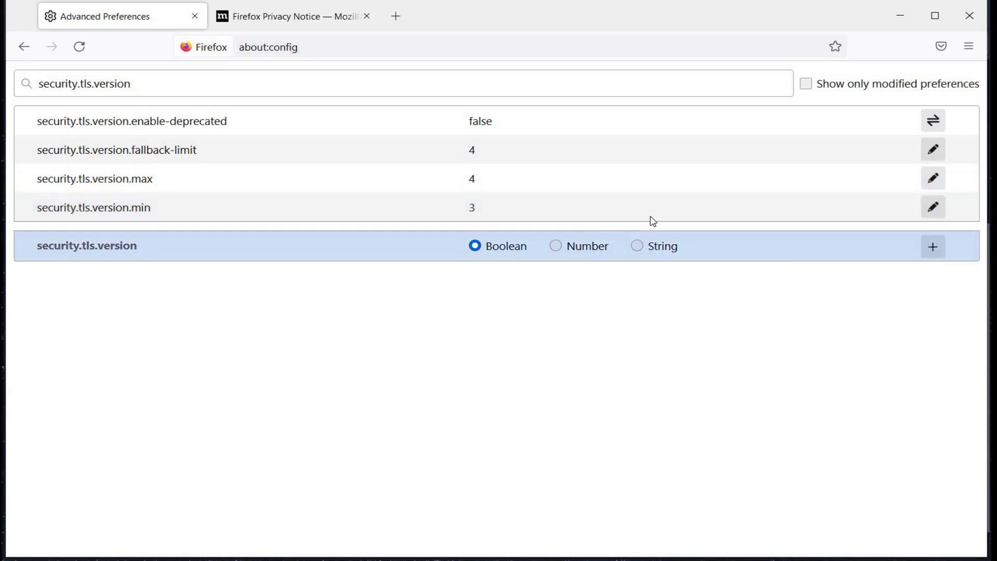
pyautogui.click(933, 207)
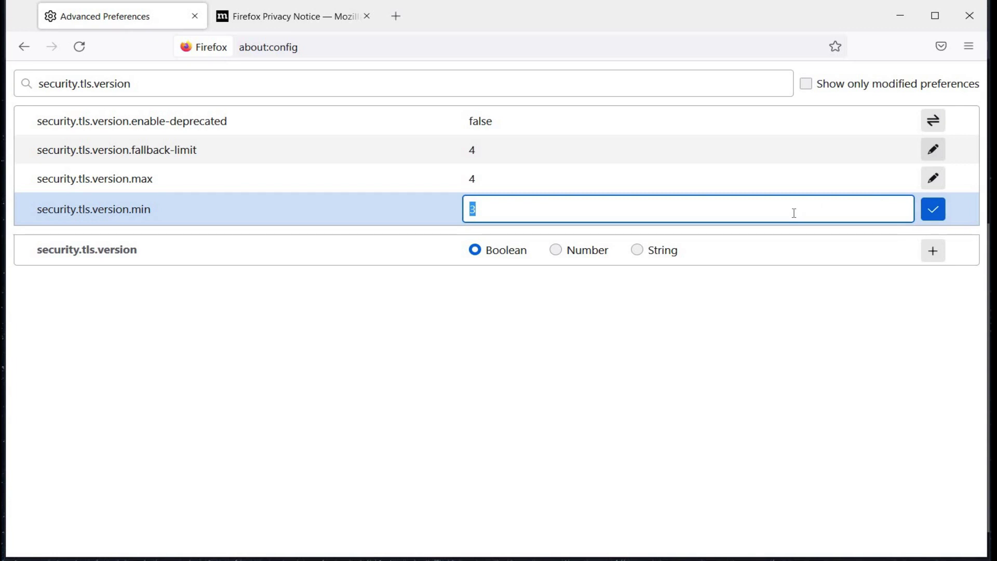
pyautogui.write('4')
pyautogui.click(933, 211)
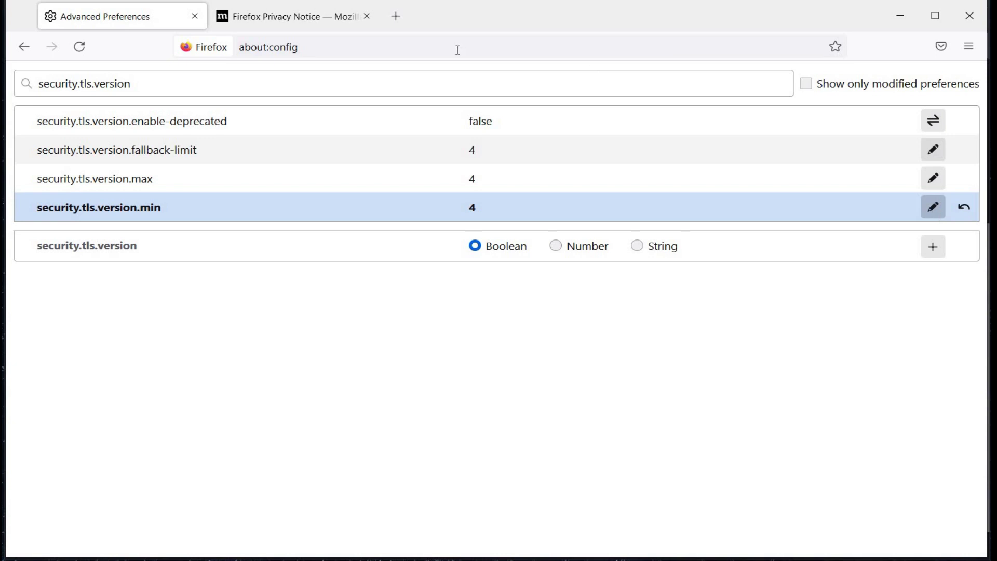
# Step: Search for tls.version.max, open the security.tls.version.max preference for editing to check its value, and save it as is
pyautogui.click(228, 82)
pyautogui.hotkey('ctrl', 'a')
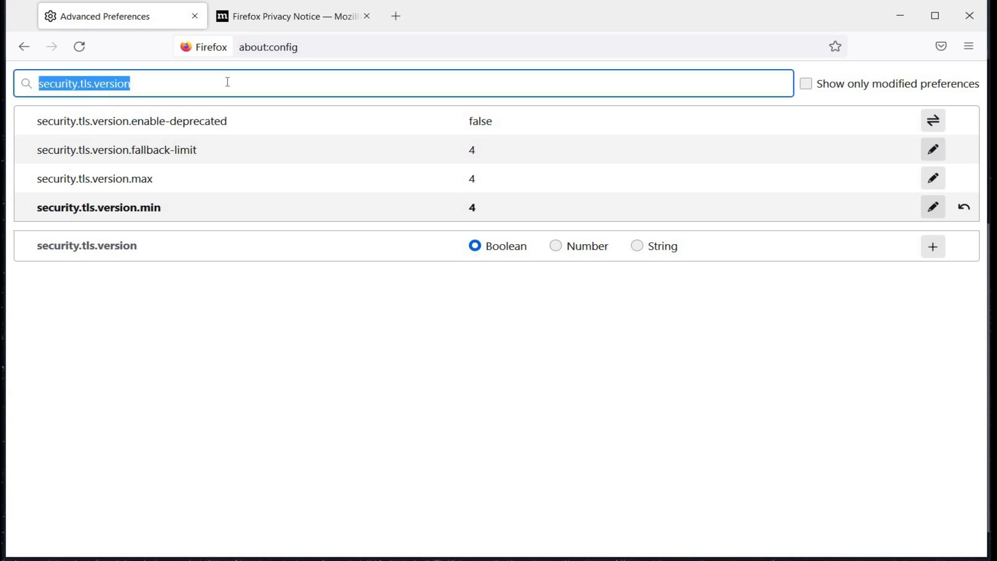
pyautogui.write('tls')
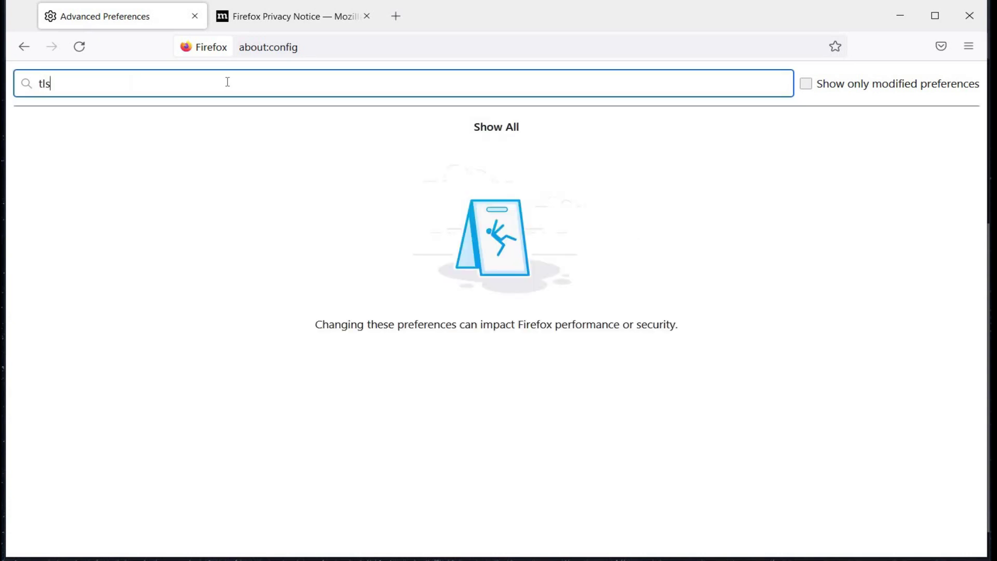
pyautogui.write('.vers')
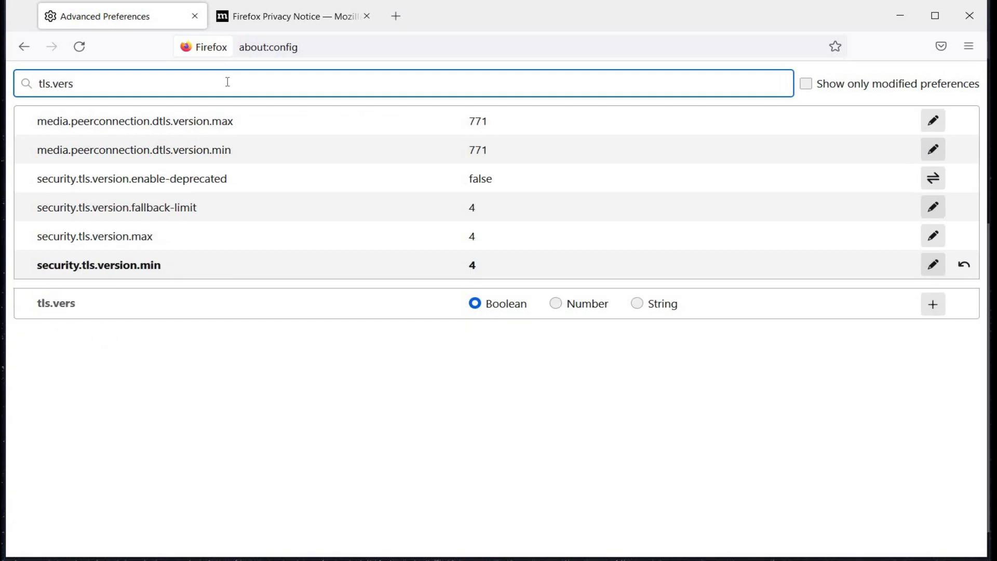
pyautogui.write('ion.max')
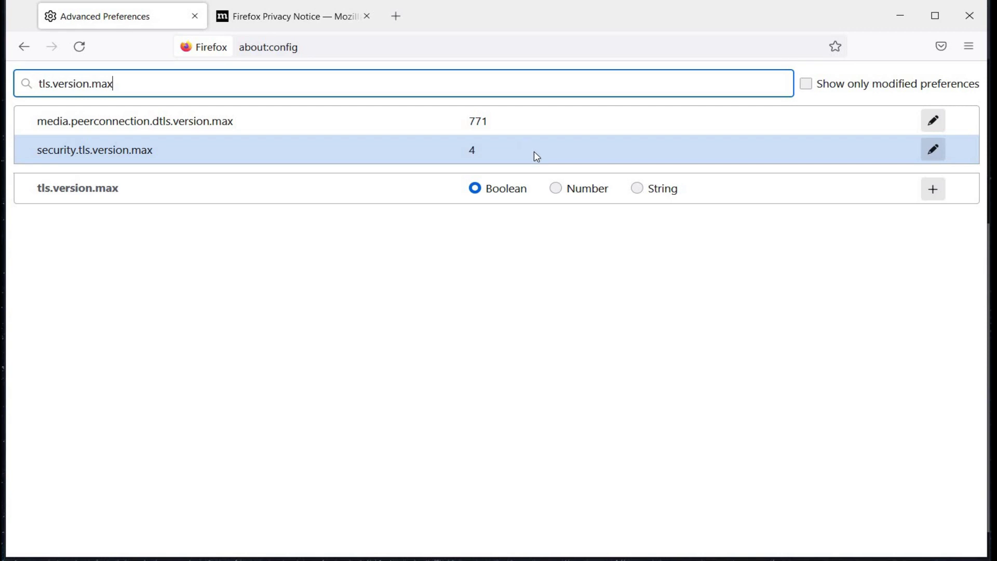
pyautogui.click(937, 148)
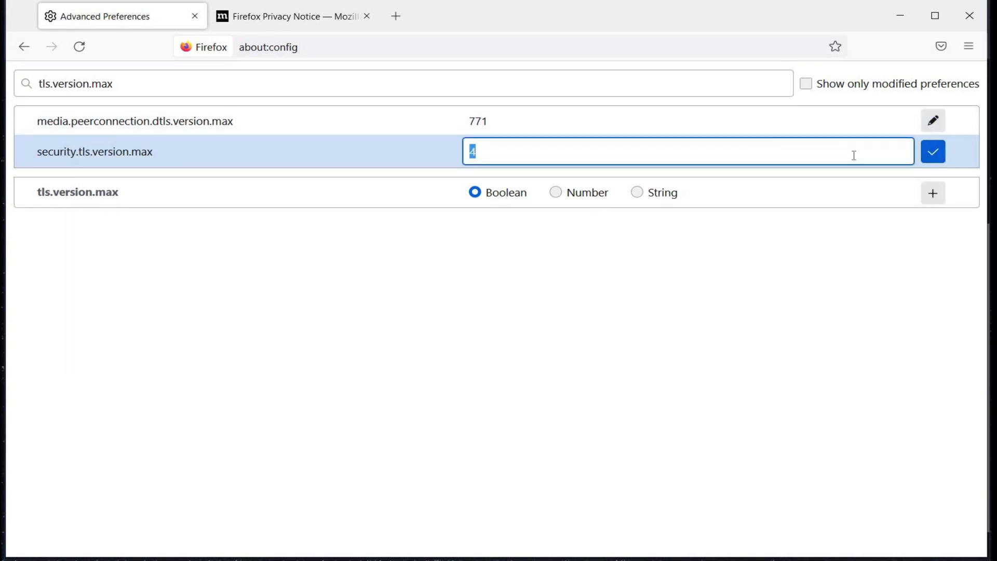
pyautogui.click(933, 152)
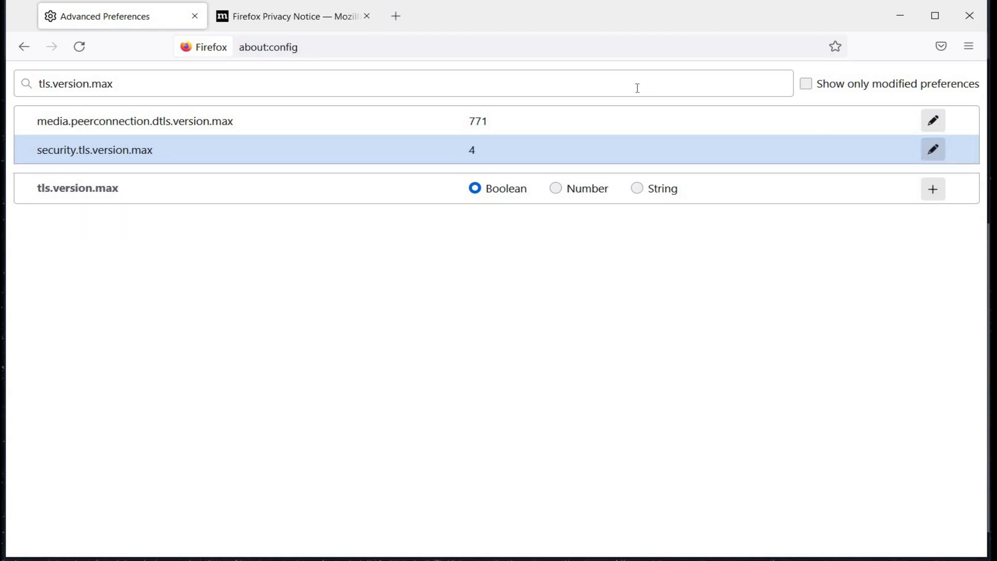
# Step: Search for browser.formfill.ena and set the browser.formfill.enable preference to false
pyautogui.click(325, 89)
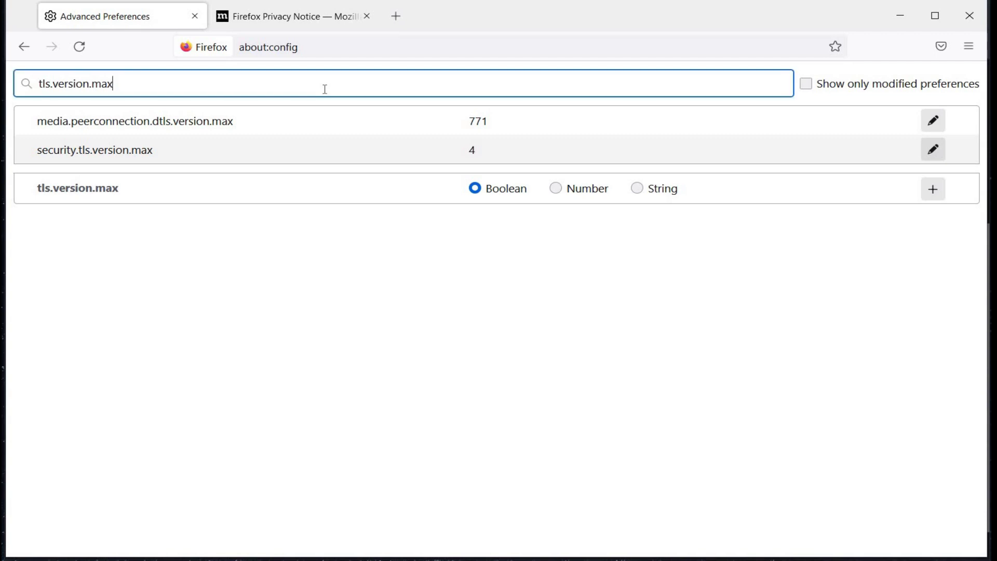
pyautogui.hotkey('ctrl', 'a')
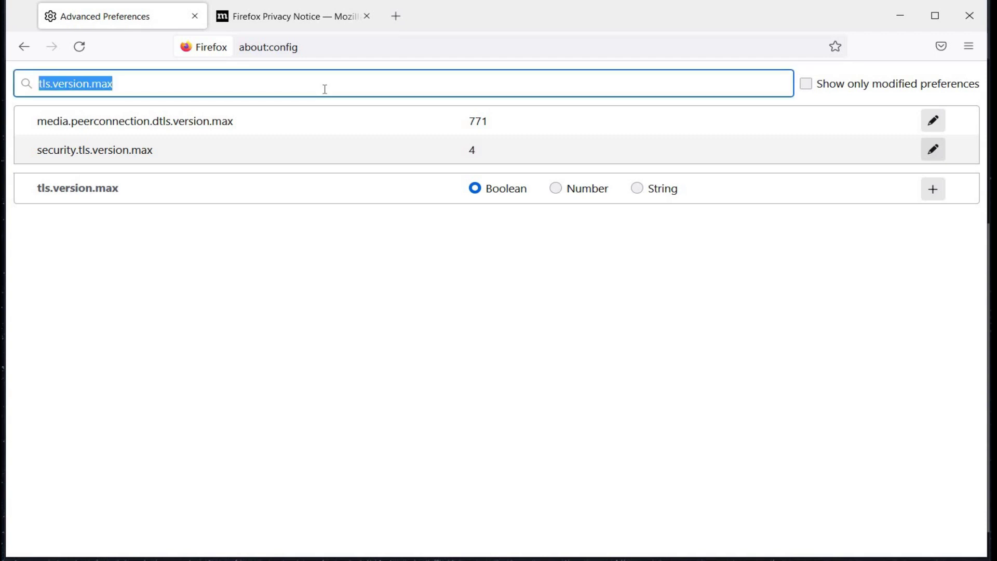
pyautogui.write('b')
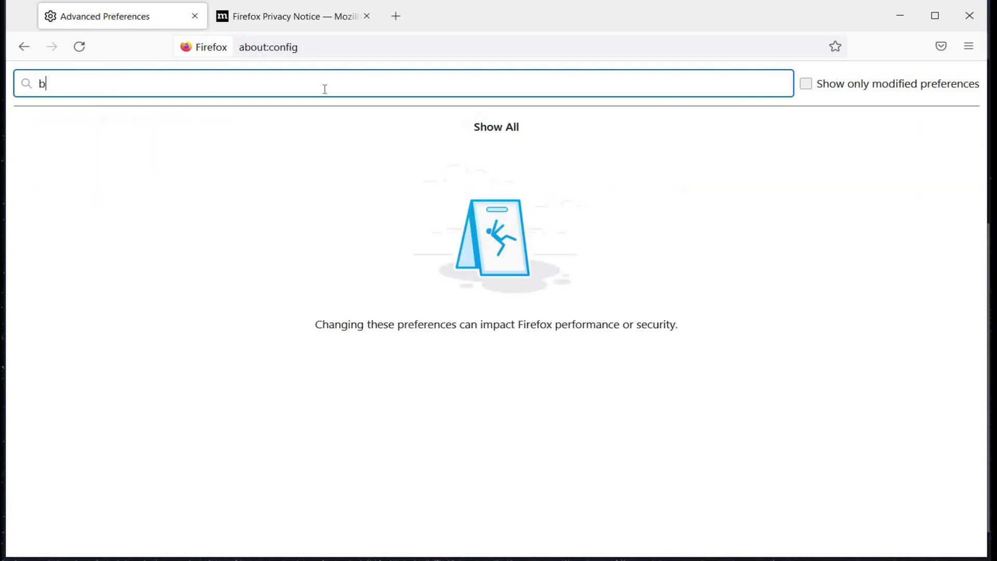
pyautogui.write('rowser')
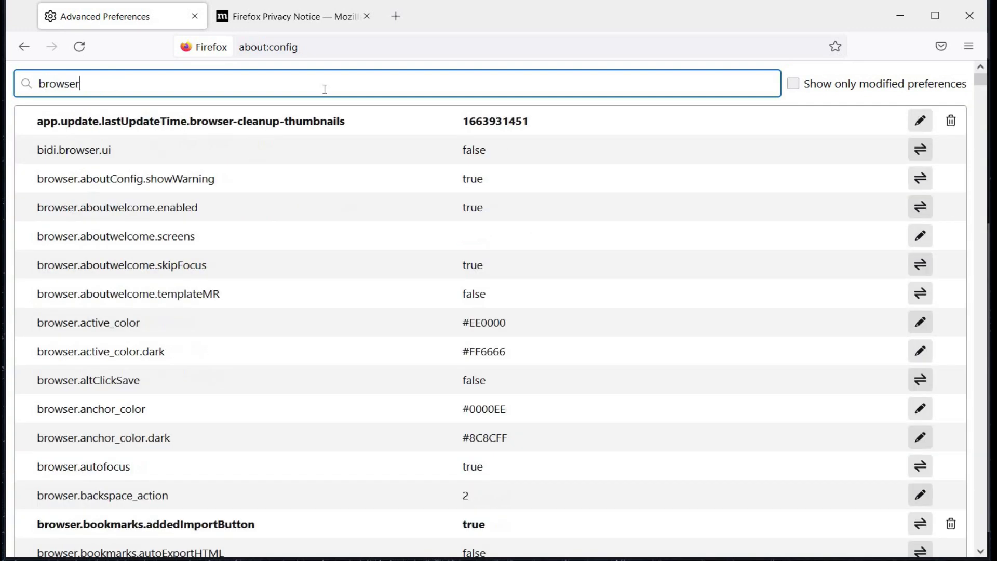
pyautogui.write('.f')
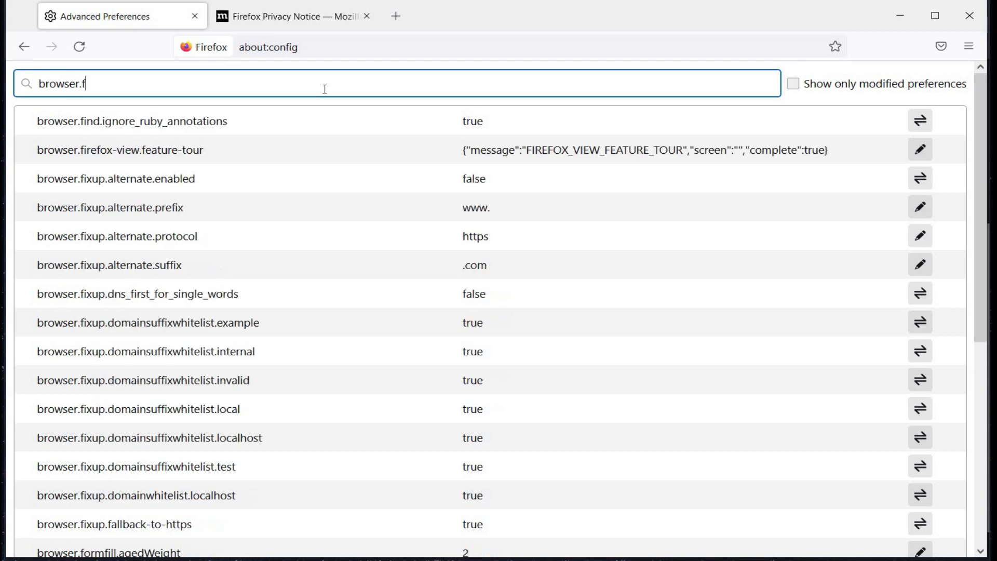
pyautogui.write('ormfi')
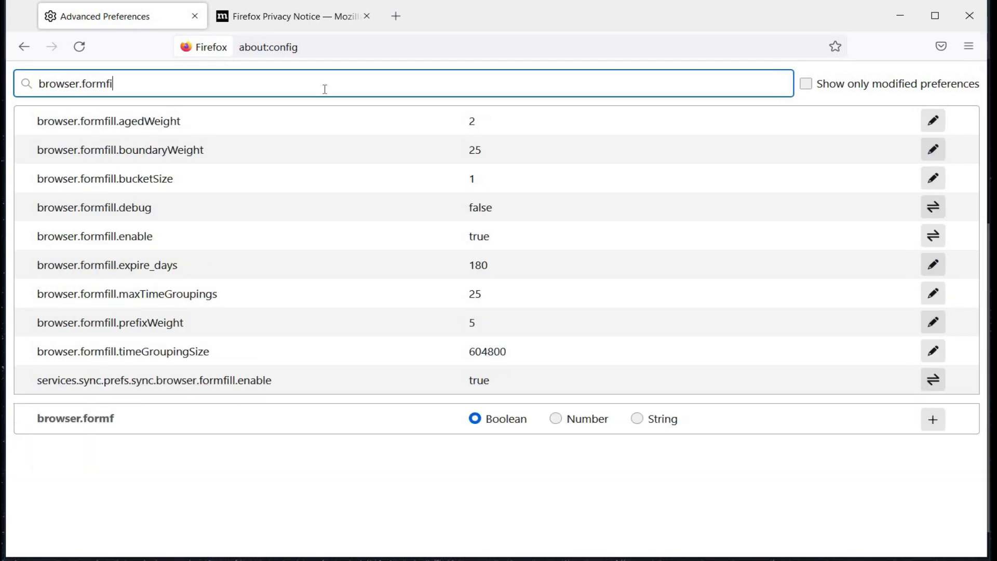
pyautogui.write('ll.ena')
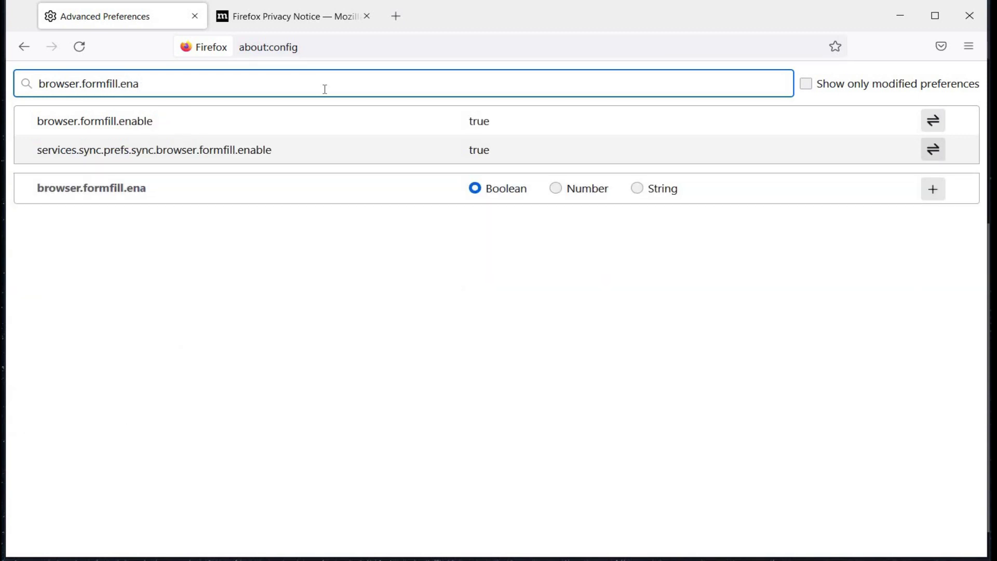
pyautogui.click(330, 119)
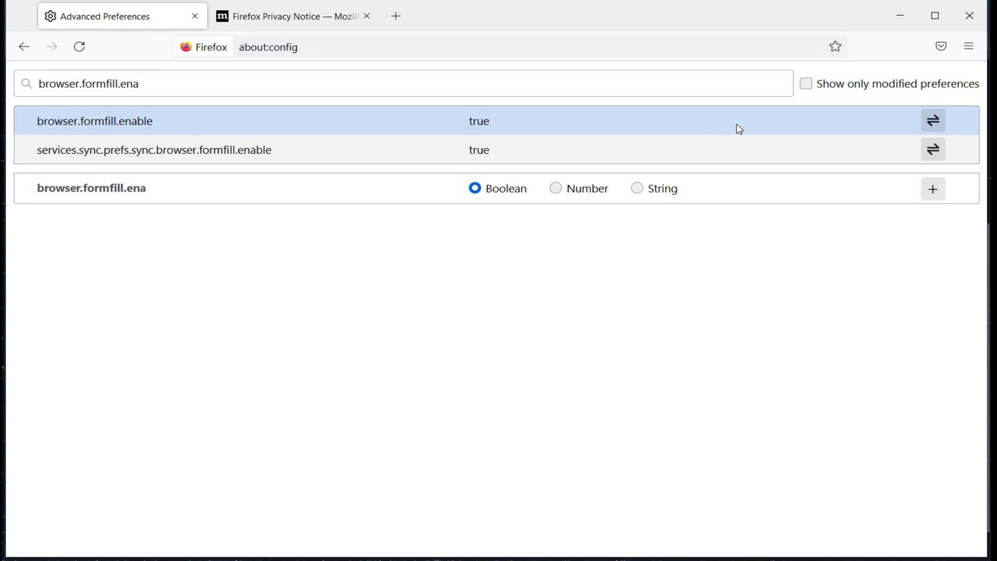
pyautogui.click(933, 121)
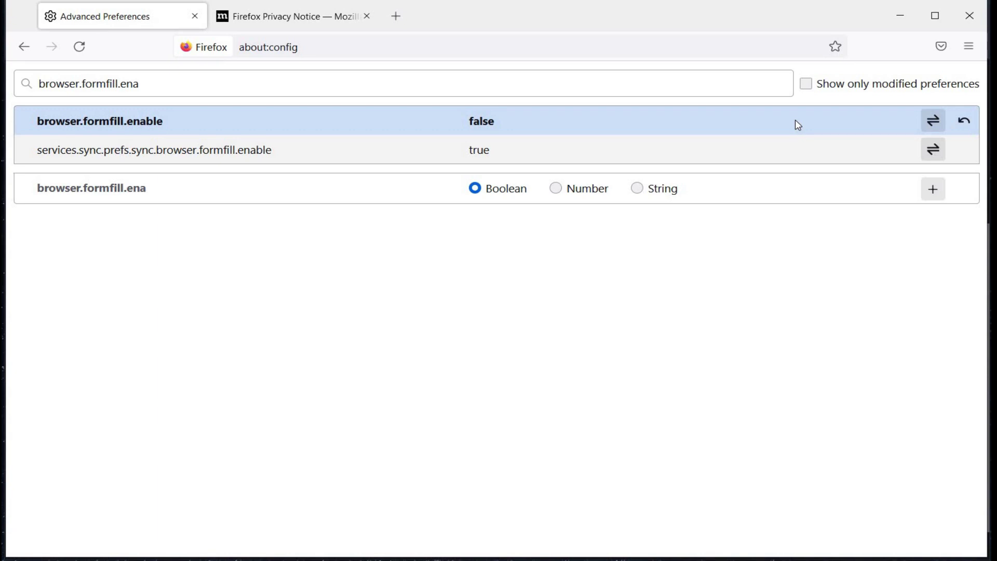
# Step: Change the search to browser.cache.disk.ena and set the browser.cache.disk.enable preference to false
pyautogui.click(319, 83)
pyautogui.press('BackSpace')
pyautogui.press('BackSpace')
pyautogui.press('BackSpace')
pyautogui.press('BackSpace')
pyautogui.press('BackSpace')
pyautogui.press('BackSpace')
pyautogui.press('BackSpace')
pyautogui.press('BackSpace')
pyautogui.press('BackSpace')
pyautogui.press('BackSpace')
pyautogui.press('BackSpace')
pyautogui.press('BackSpace')
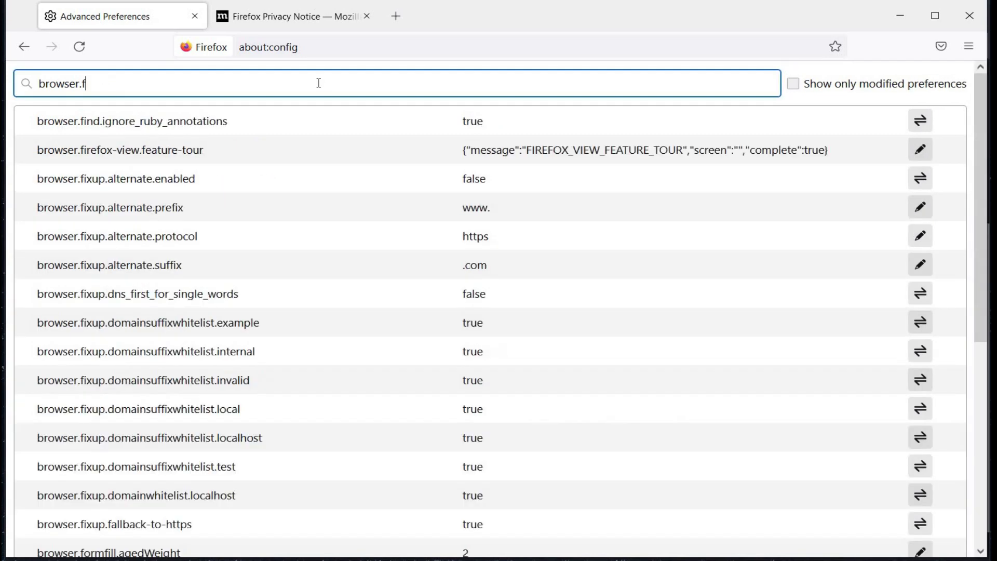
pyautogui.write('cache.')
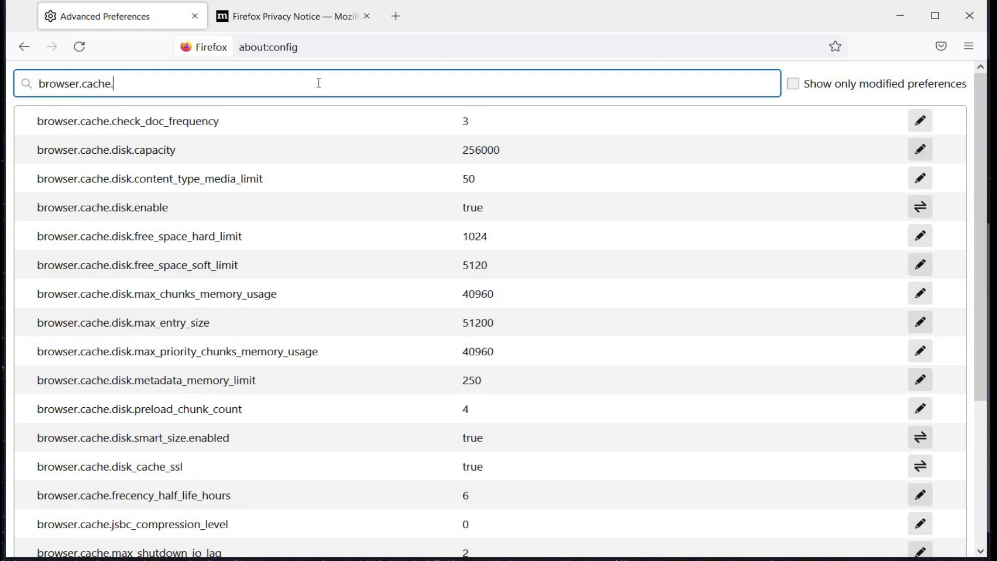
pyautogui.write('disk.ena')
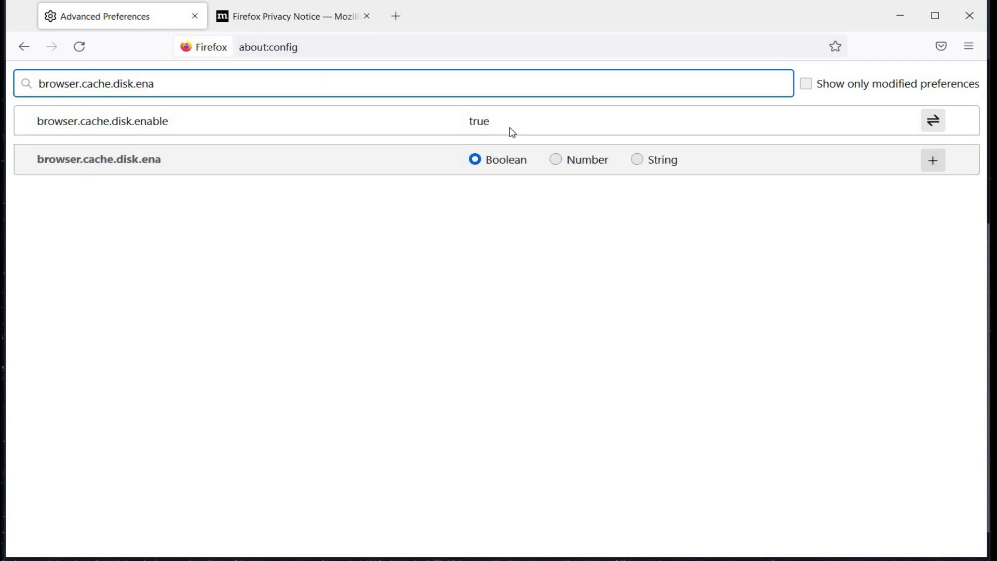
pyautogui.click(936, 123)
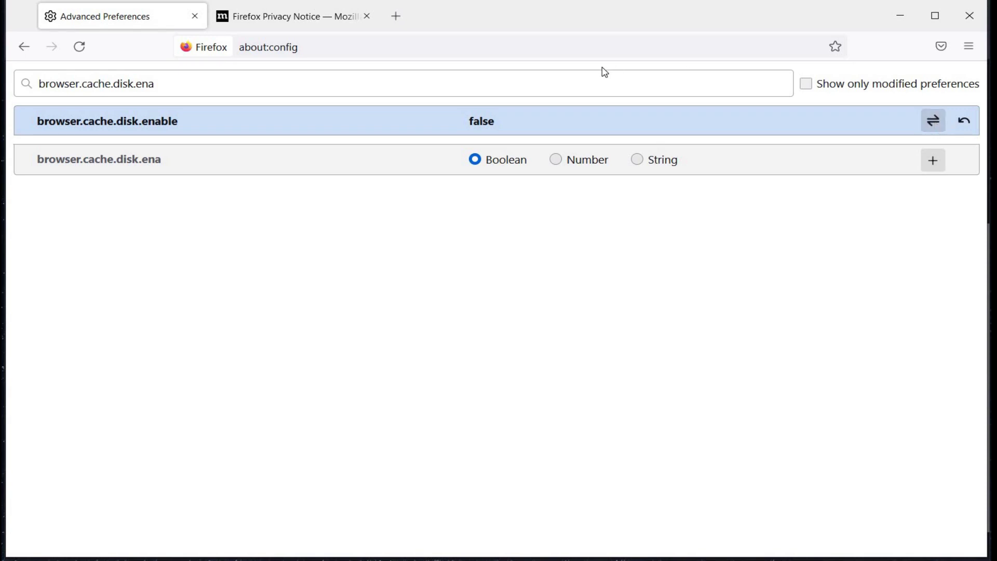
# Step: Search for browser.cache.offline and set the browser.cache.offline.enable preference to false
pyautogui.click(213, 79)
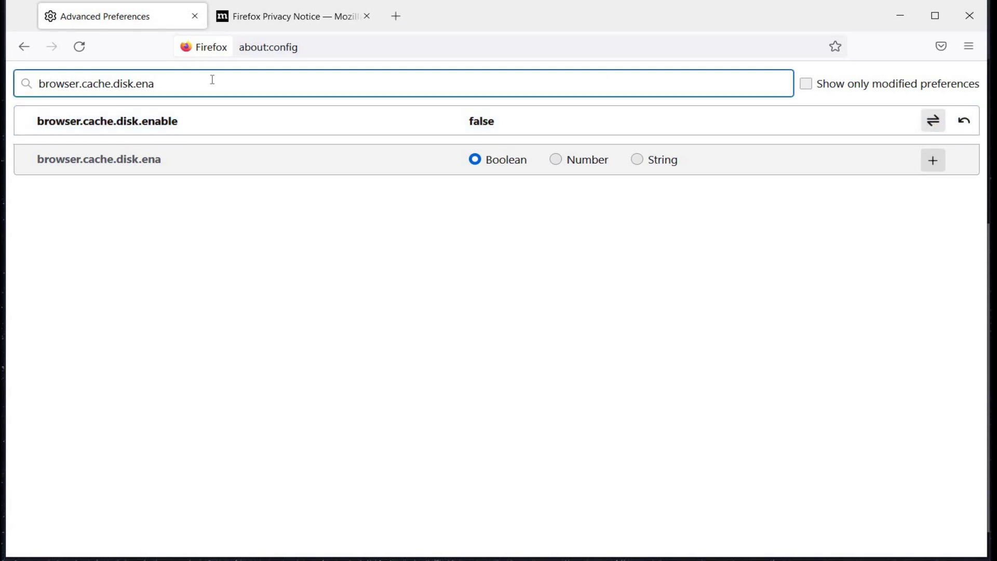
pyautogui.press('BackSpace')
pyautogui.press('BackSpace')
pyautogui.press('BackSpace')
pyautogui.press('BackSpace')
pyautogui.press('BackSpace')
pyautogui.press('BackSpace')
pyautogui.press('BackSpace')
pyautogui.press('BackSpace')
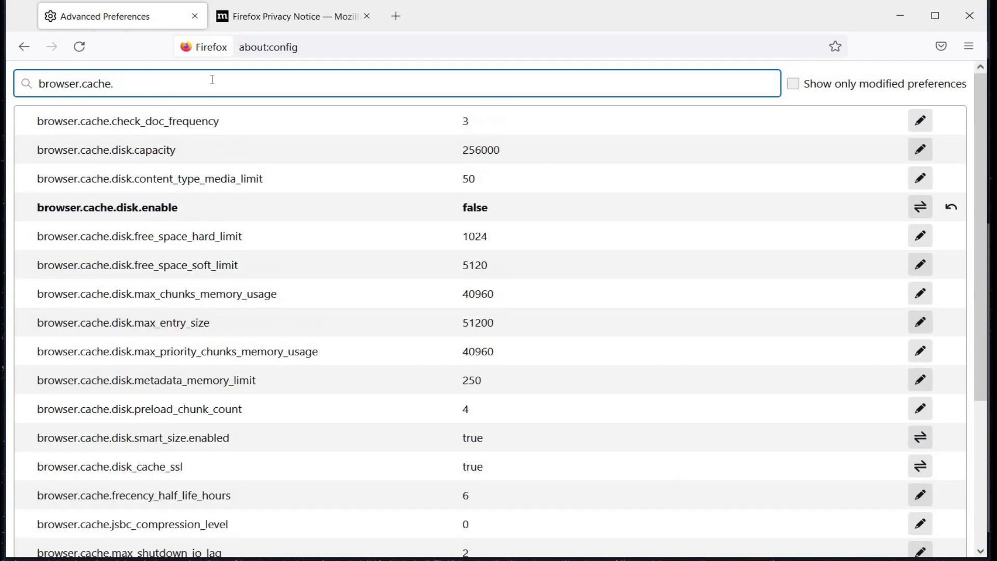
pyautogui.write('offline')
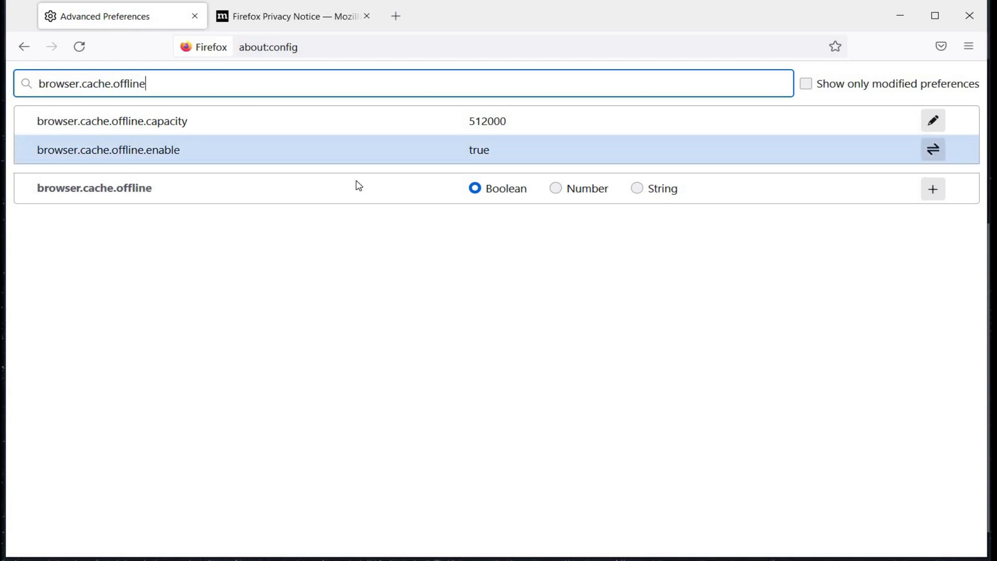
pyautogui.click(935, 151)
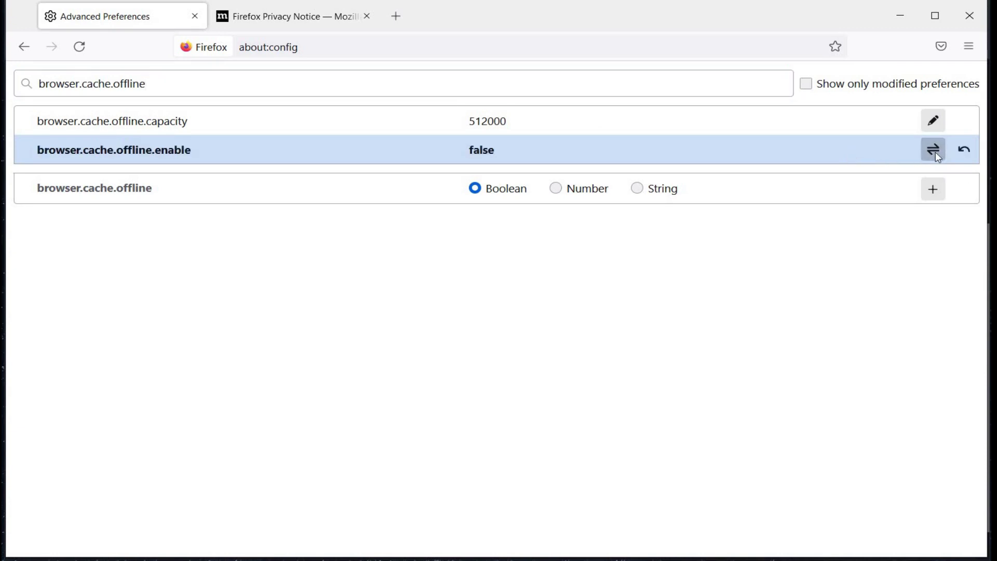
# Step: Search for browser.cache.memory.enable and set that preference to false
pyautogui.click(326, 82)
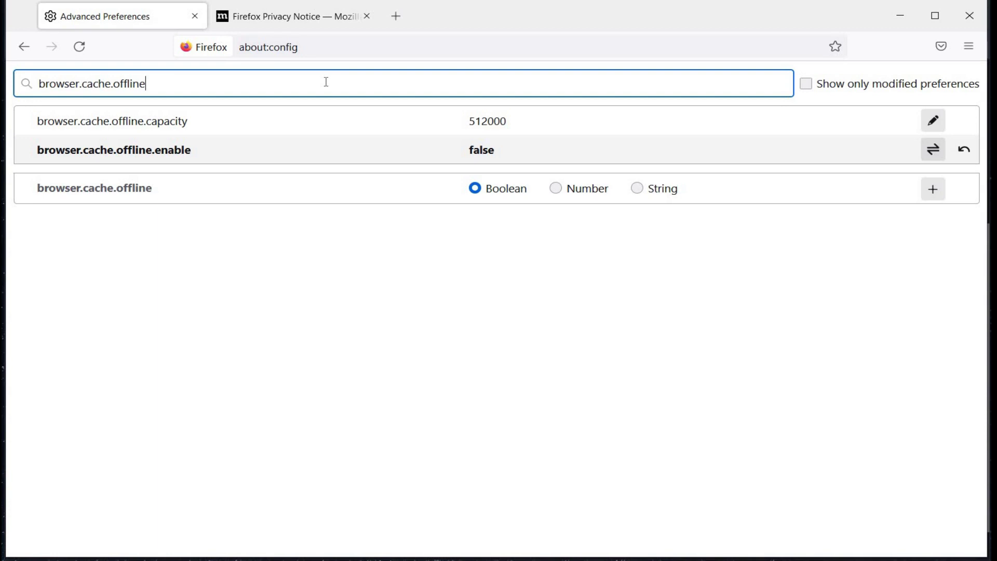
pyautogui.press('BackSpace')
pyautogui.press('BackSpace')
pyautogui.press('BackSpace')
pyautogui.press('BackSpace')
pyautogui.press('BackSpace')
pyautogui.press('BackSpace')
pyautogui.press('BackSpace')
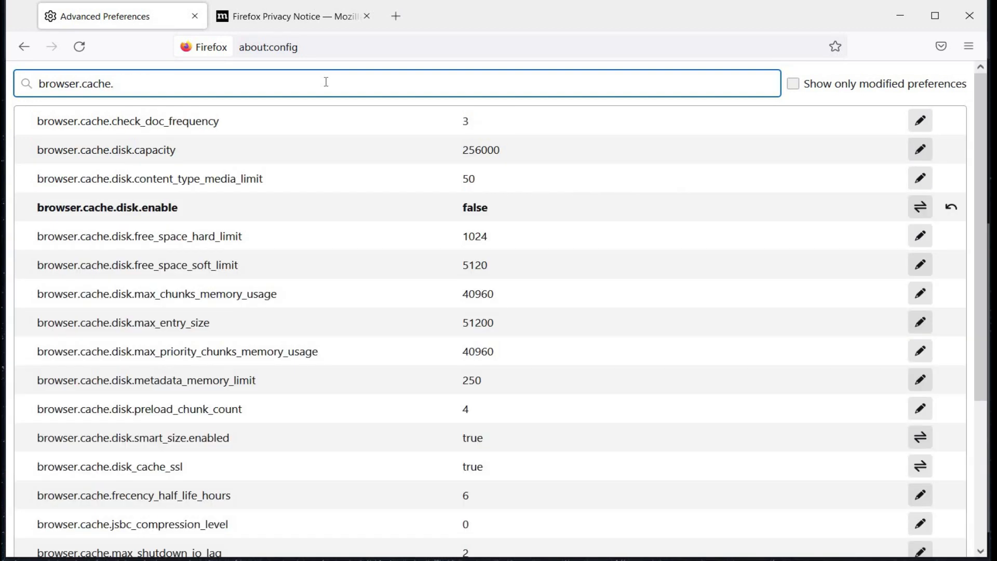
pyautogui.write('memory.enable')
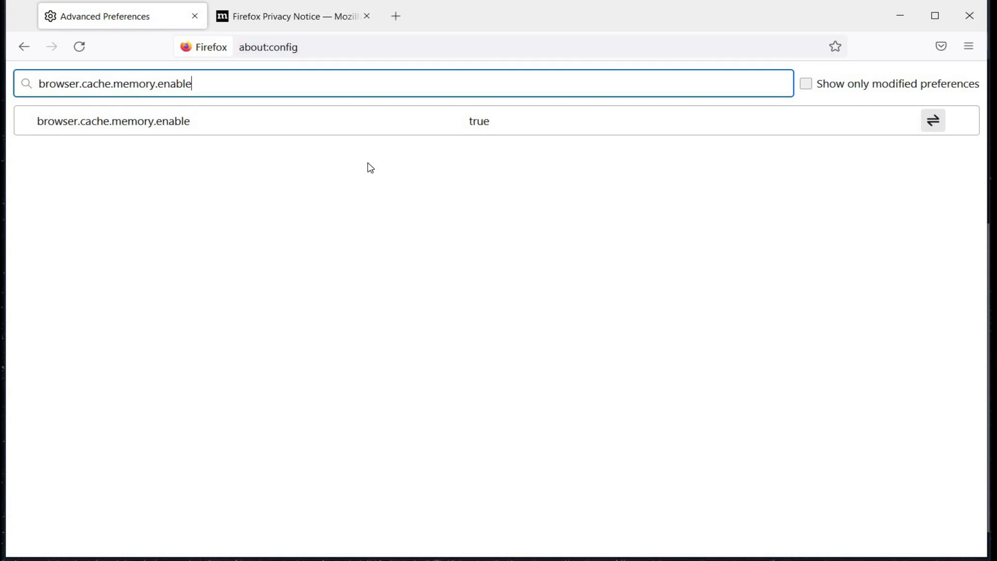
pyautogui.click(933, 121)
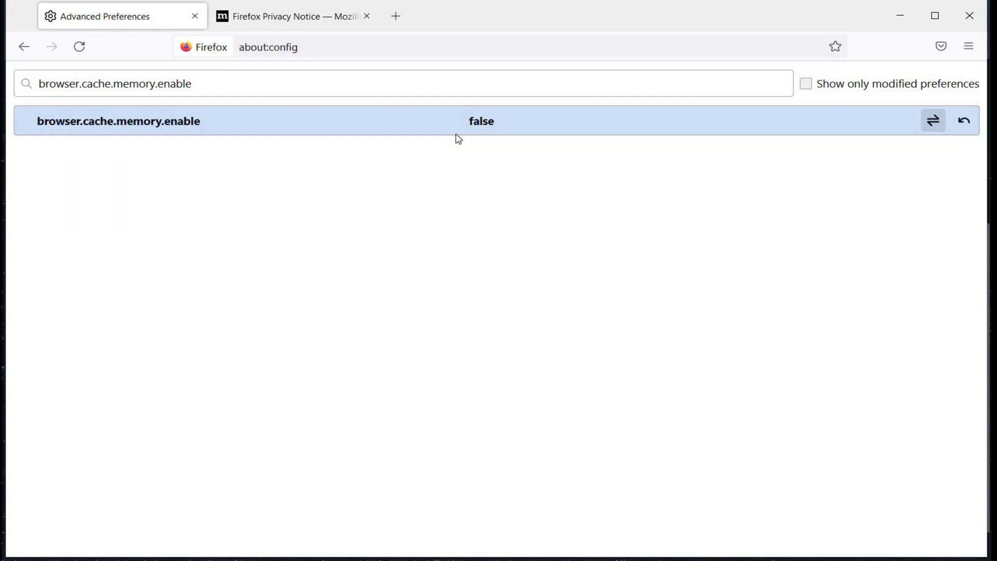
# Step: Replace the search with geo.enabled and set the geo.enabled preference to false
pyautogui.click(344, 74)
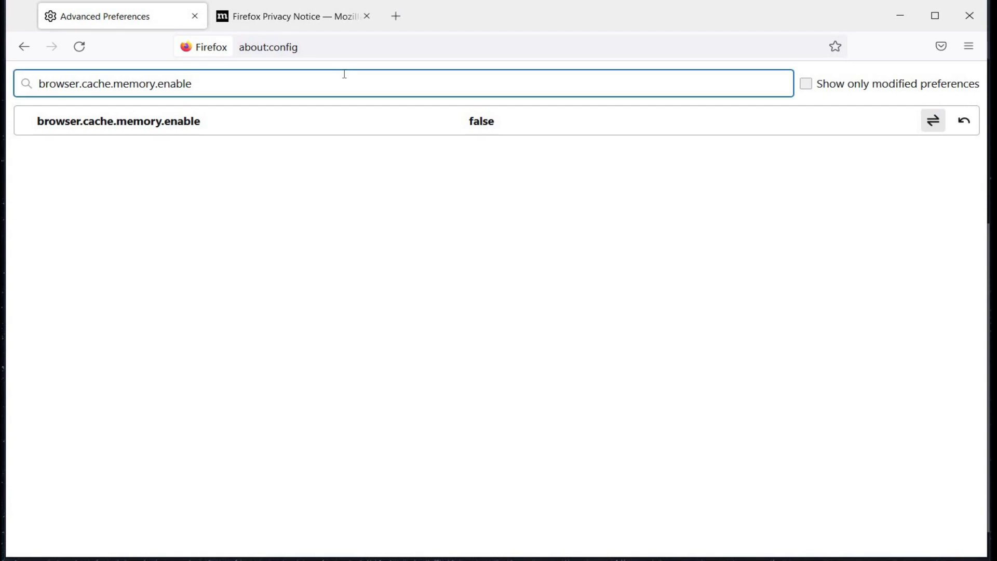
pyautogui.hotkey('ctrl', 'a')
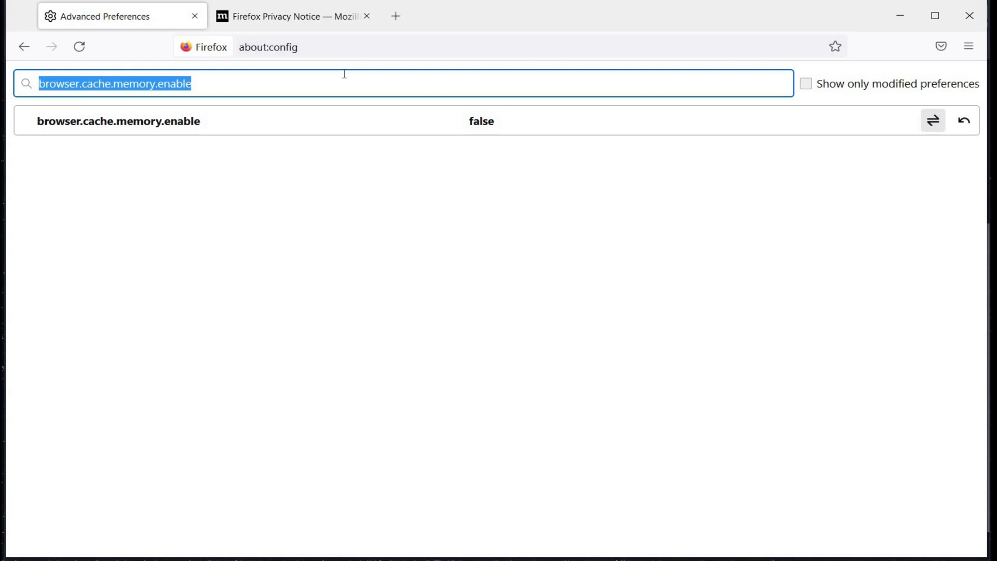
pyautogui.write('geo')
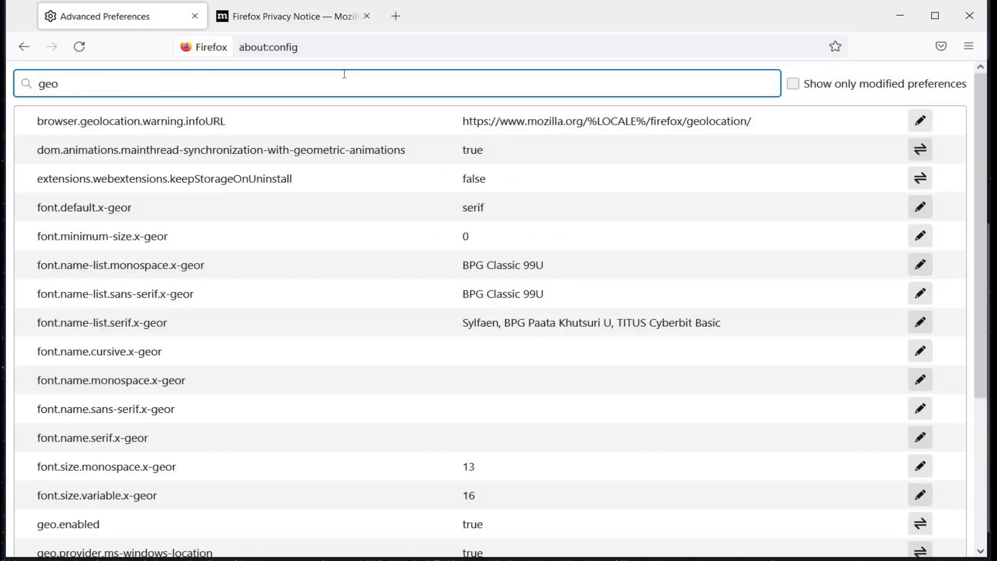
pyautogui.write('.ena')
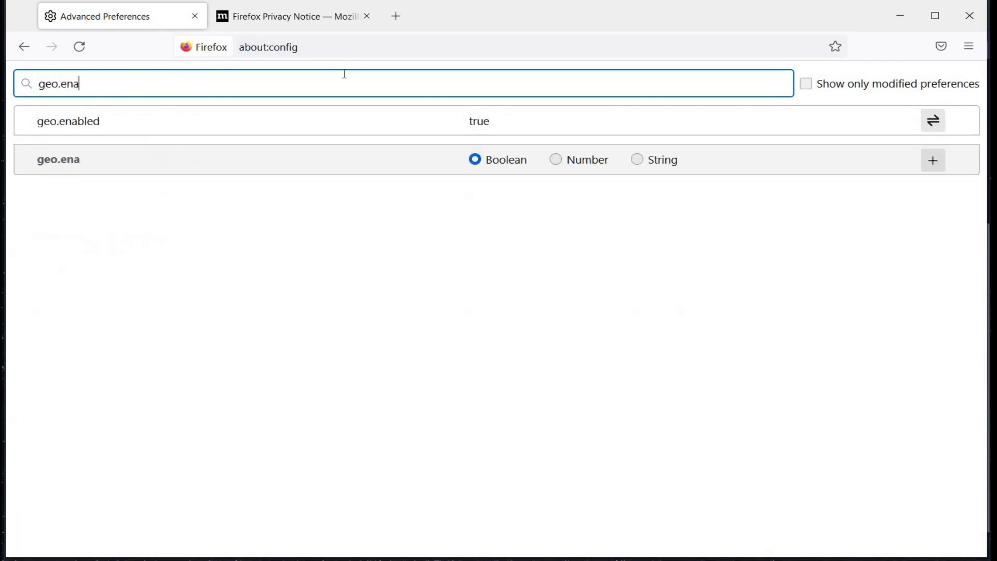
pyautogui.write('bled')
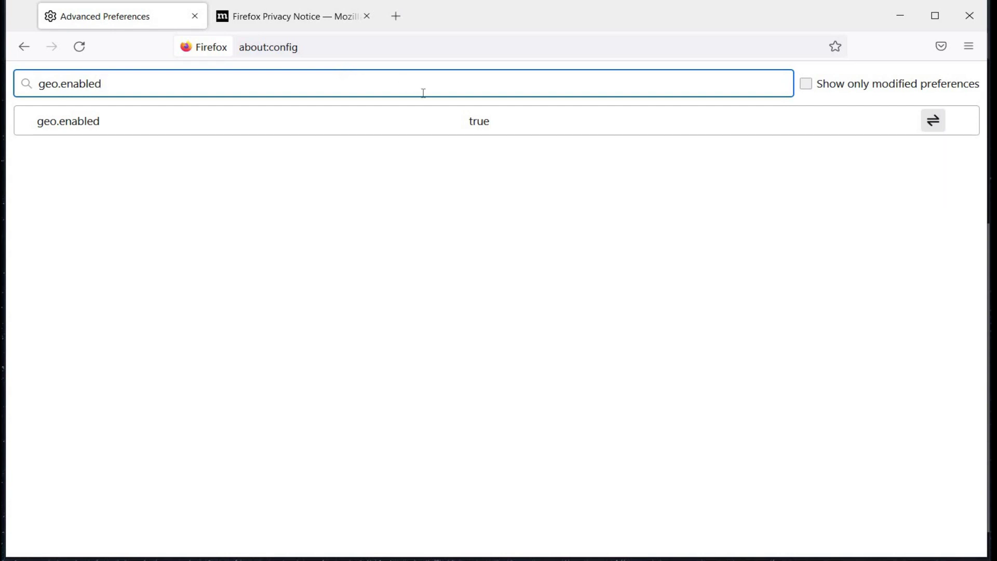
pyautogui.click(934, 125)
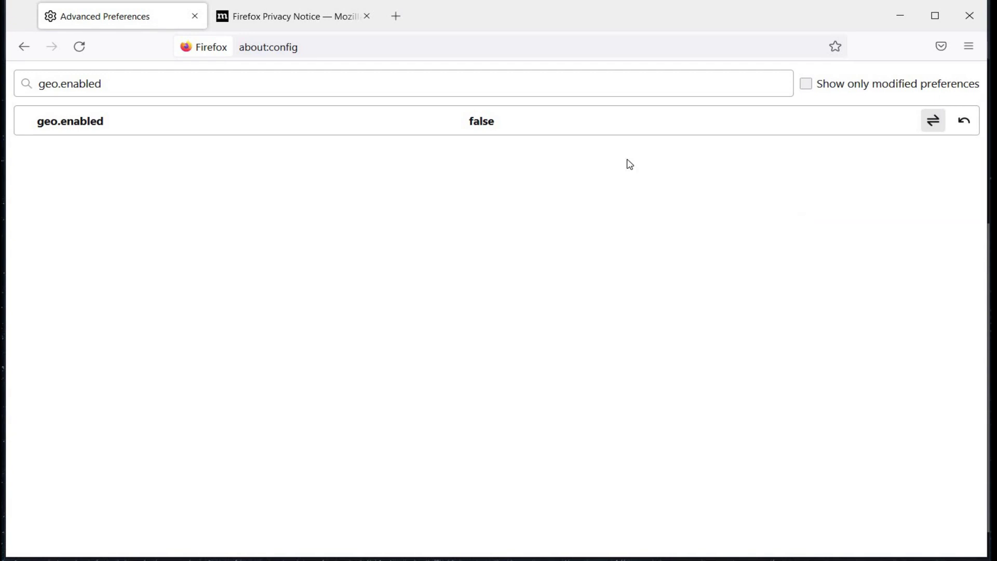
pyautogui.click(312, 87)
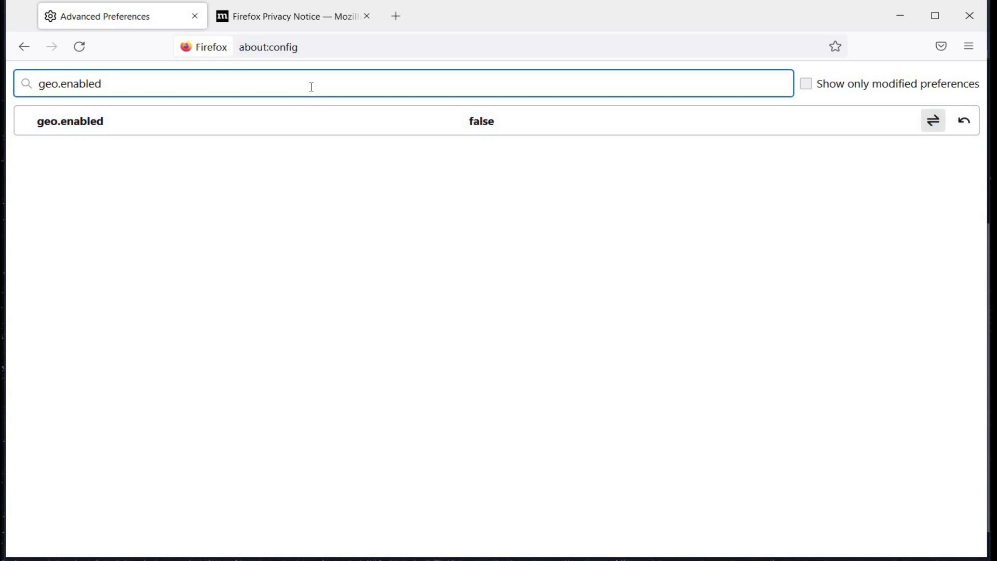
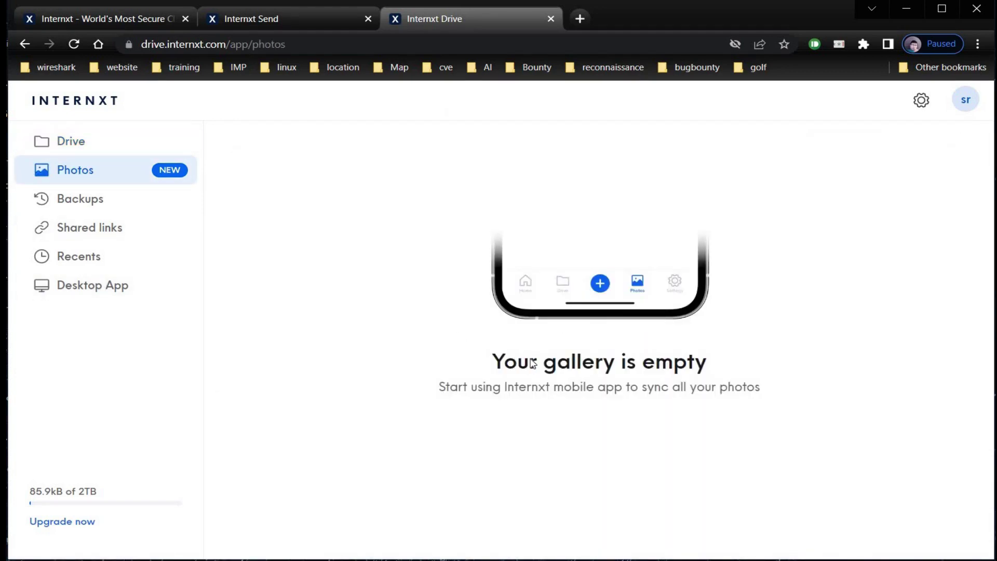
# Step: Look through the Backups, Recents and Desktop App sections of Internxt Drive without saving the installer, and open the Internxt Send page
pyautogui.click(94, 206)
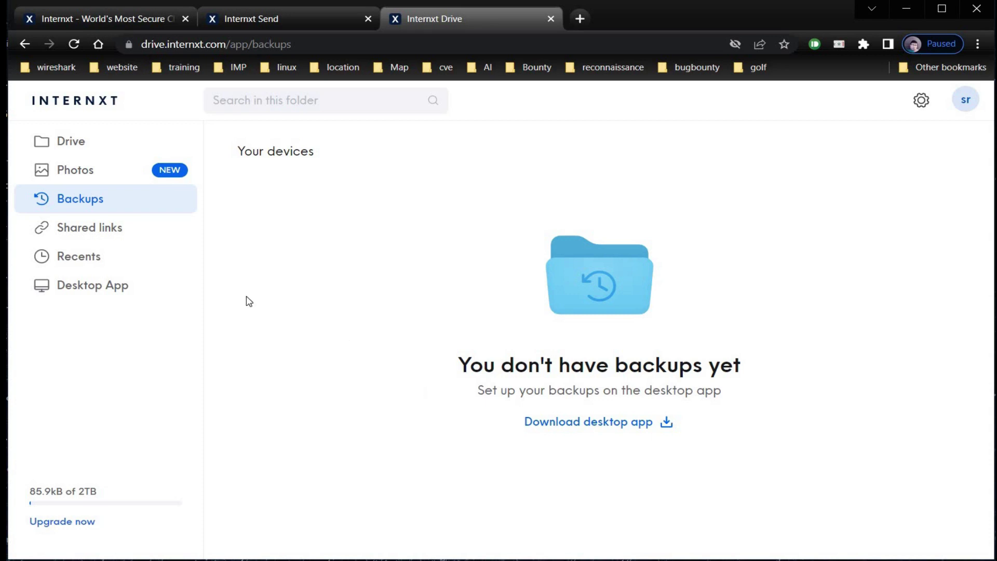
pyautogui.click(84, 256)
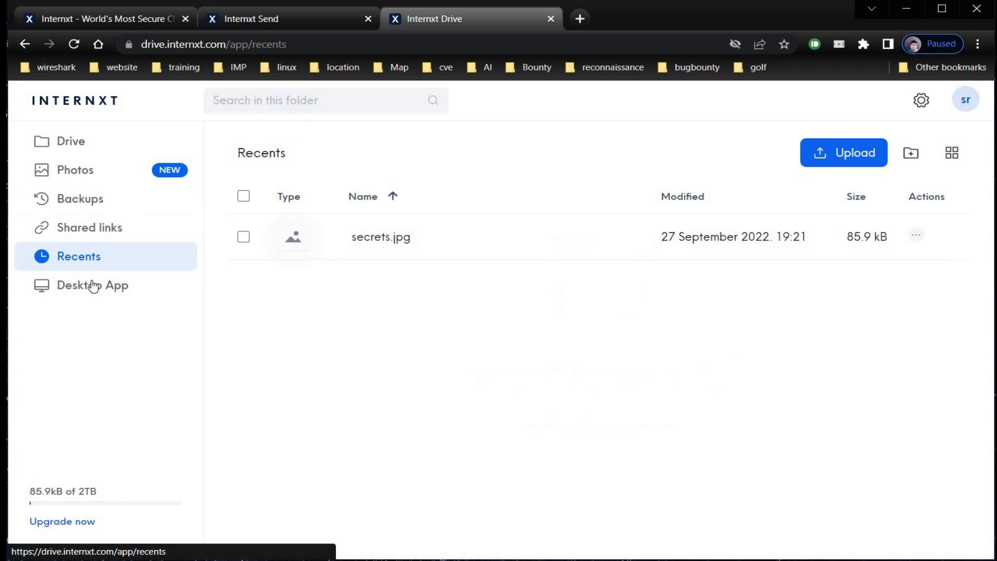
pyautogui.click(93, 285)
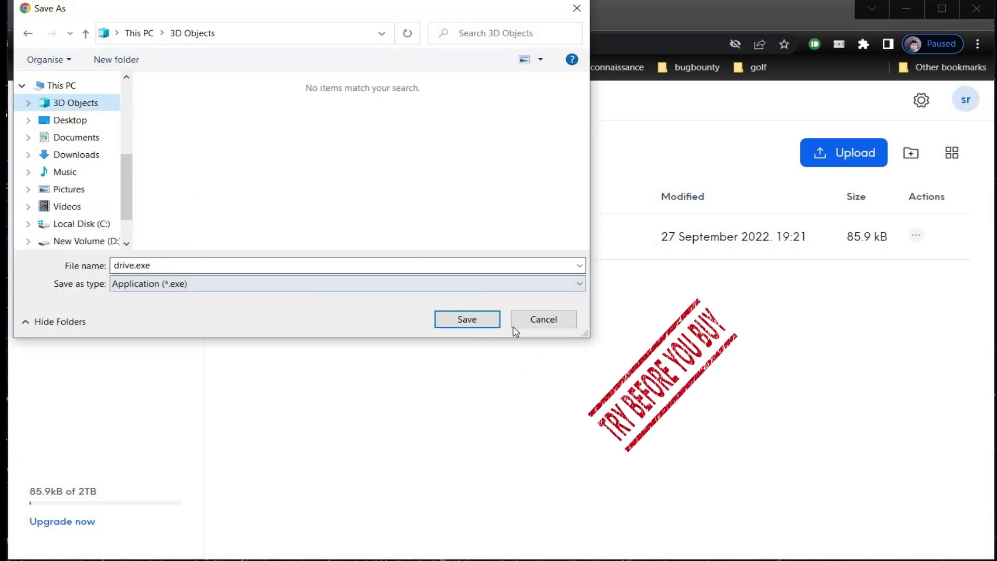
pyautogui.click(576, 8)
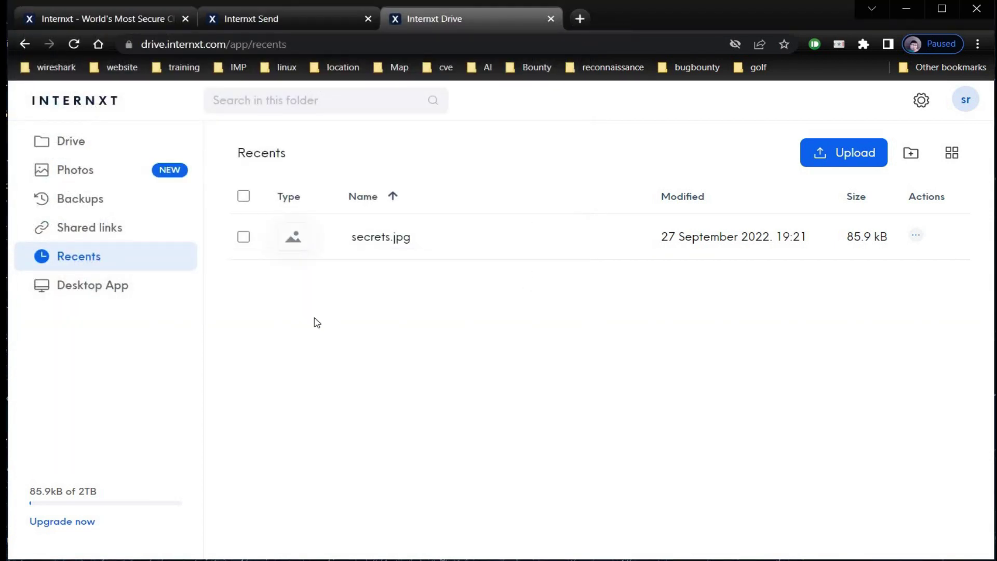
pyautogui.click(100, 207)
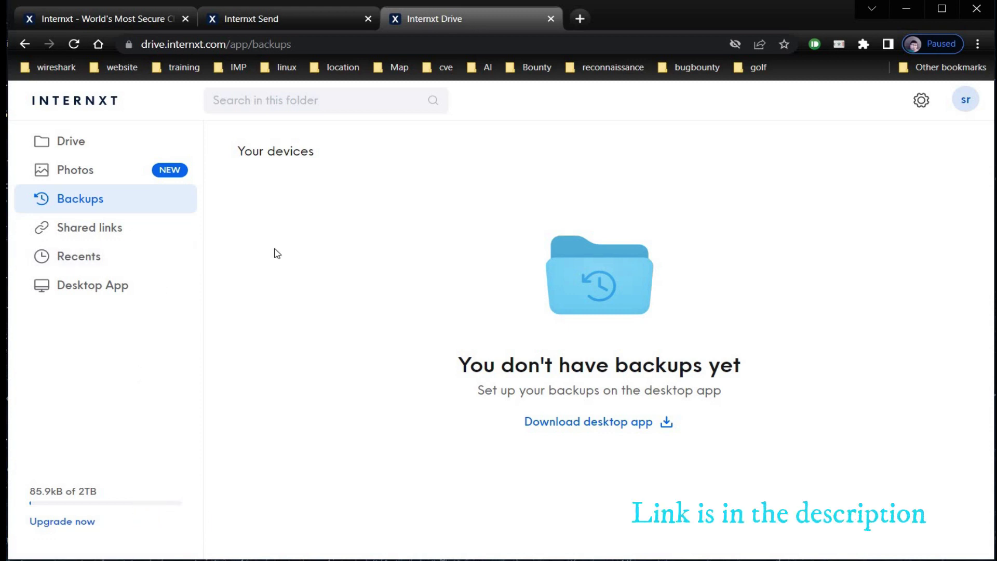
pyautogui.click(275, 18)
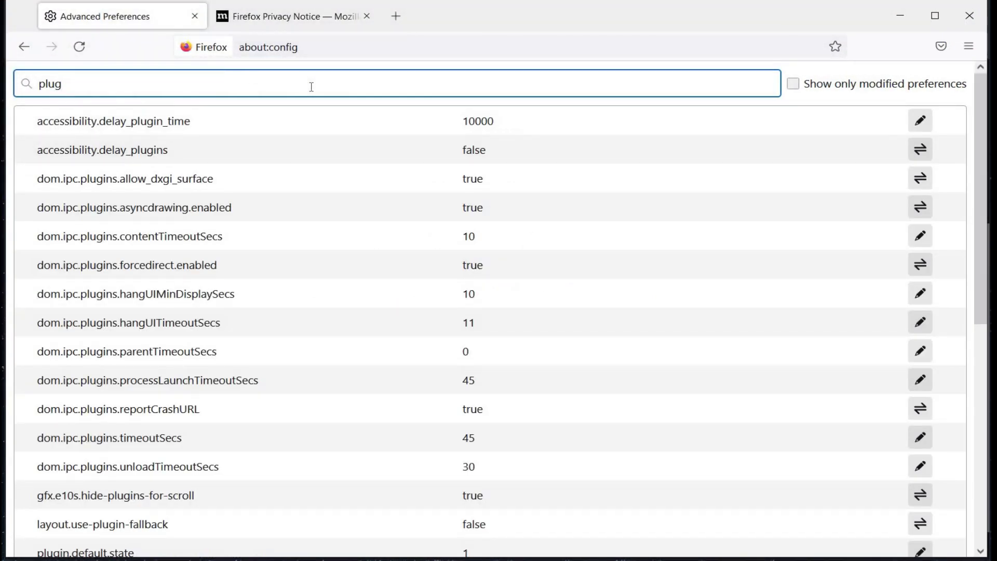
# Step: In Firefox's advanced preferences, search for plugin.scan.plid and set the plugin.scan.plid.all preference to false
pyautogui.write('in.sca')
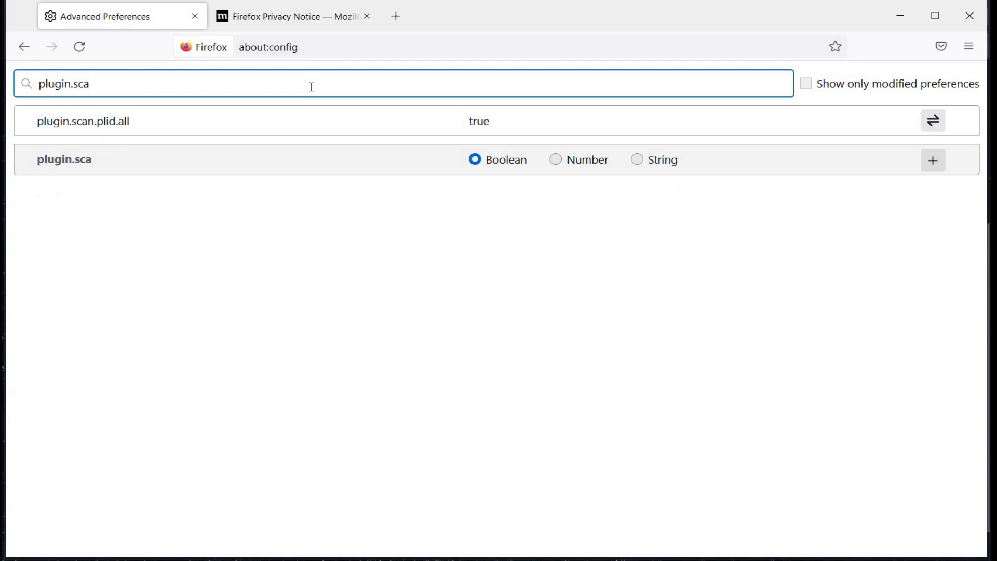
pyautogui.write('n.plid')
pyautogui.click(315, 126)
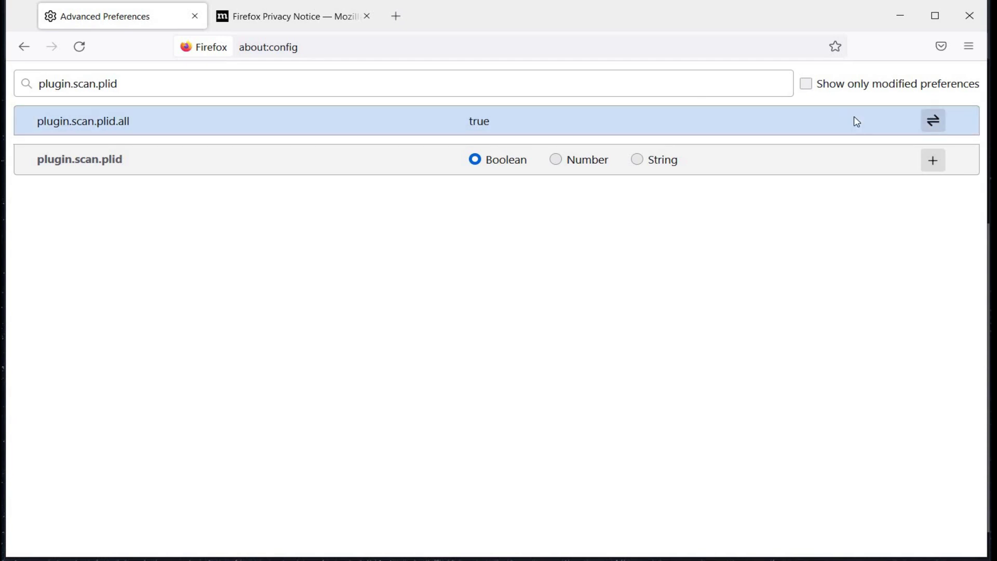
pyautogui.click(934, 121)
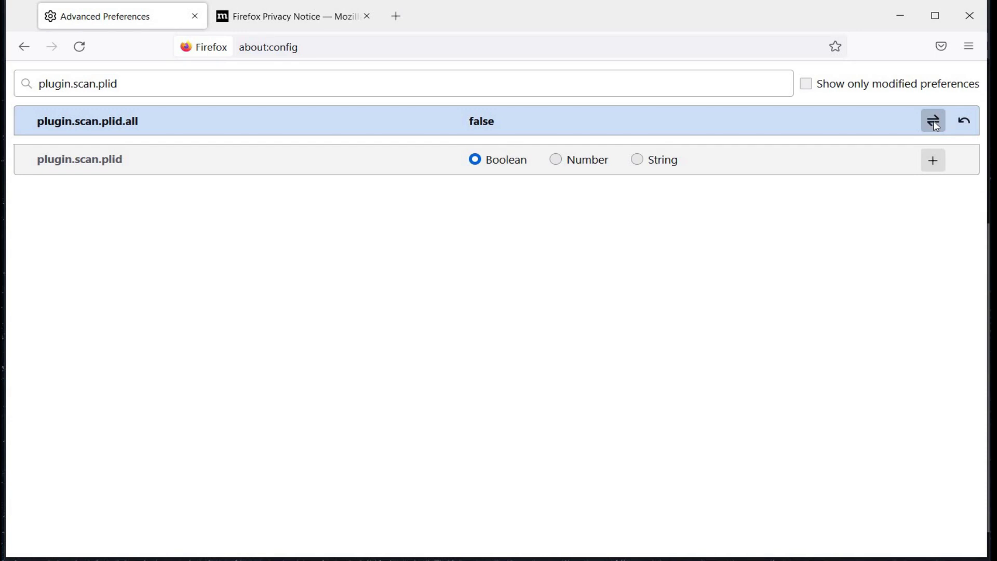
# Step: Replace the preference search with webgl.disabled and set the webgl.disabled preference to true
pyautogui.click(473, 79)
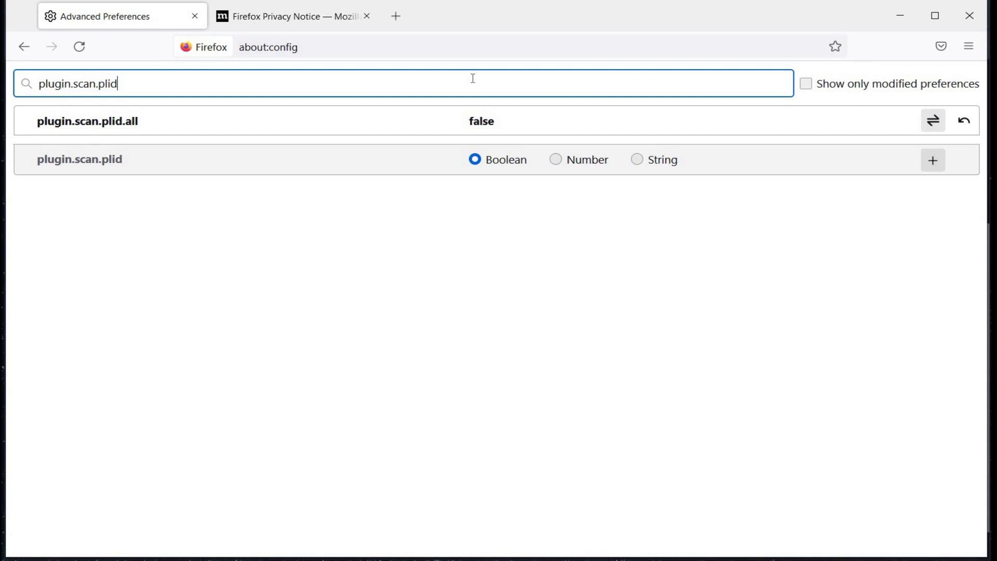
pyautogui.hotkey('ctrl', 'a')
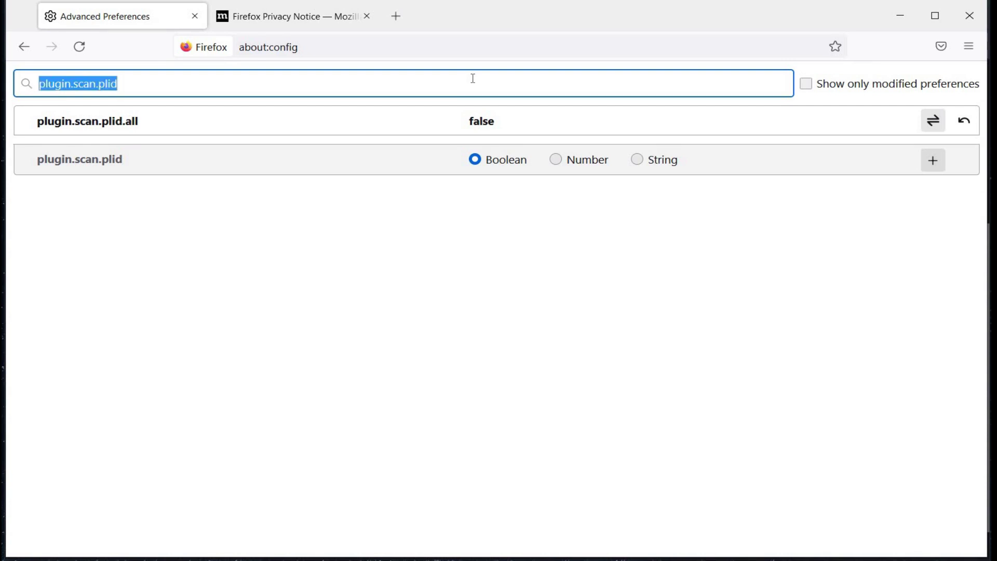
pyautogui.write('webg')
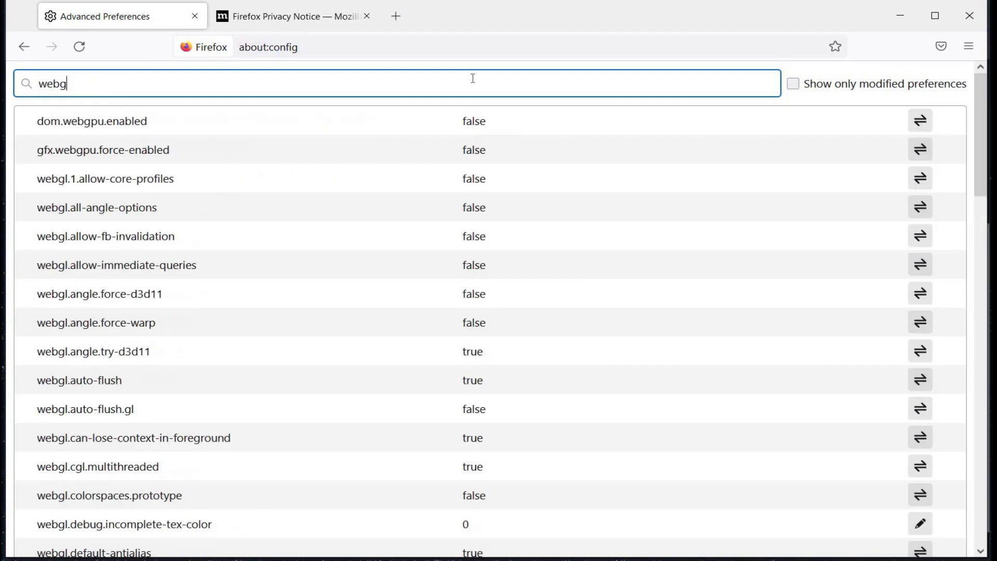
pyautogui.write('l')
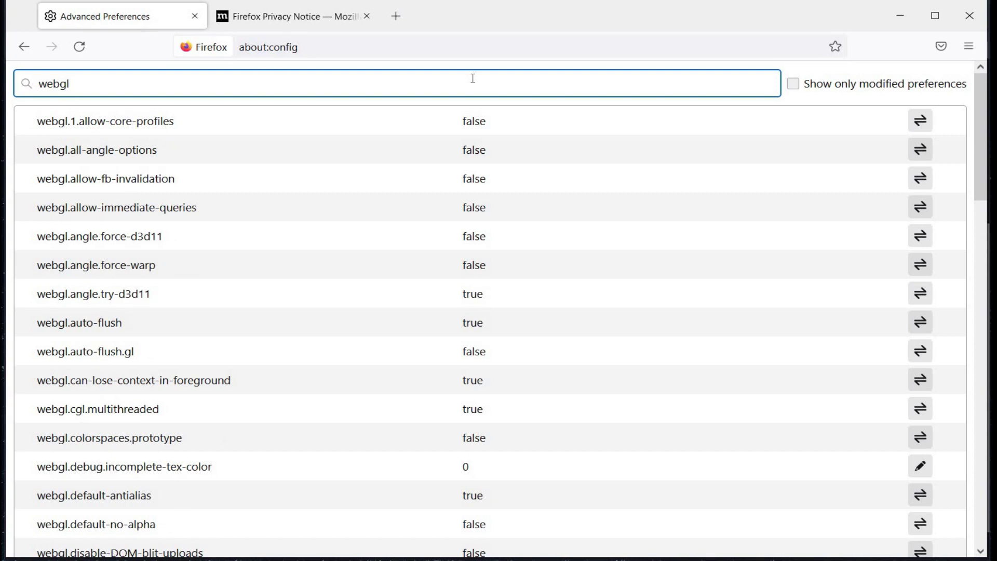
pyautogui.write('.dia')
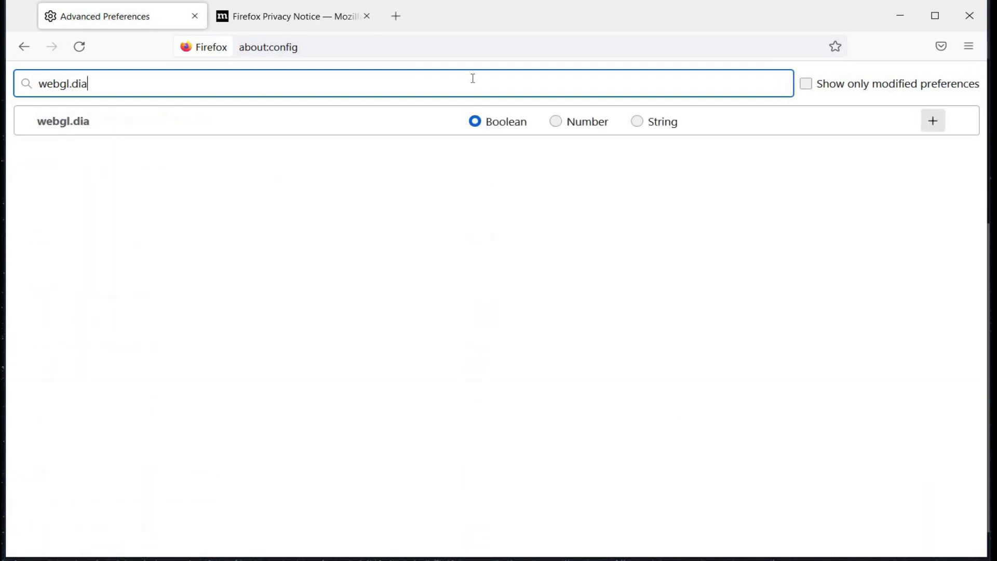
pyautogui.press('BackSpace')
pyautogui.write('s')
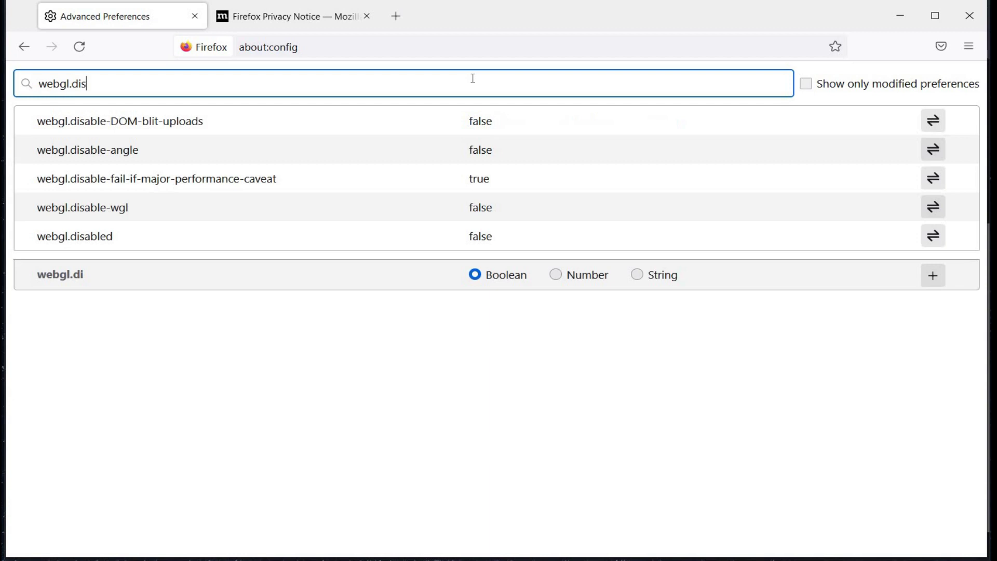
pyautogui.write('abled')
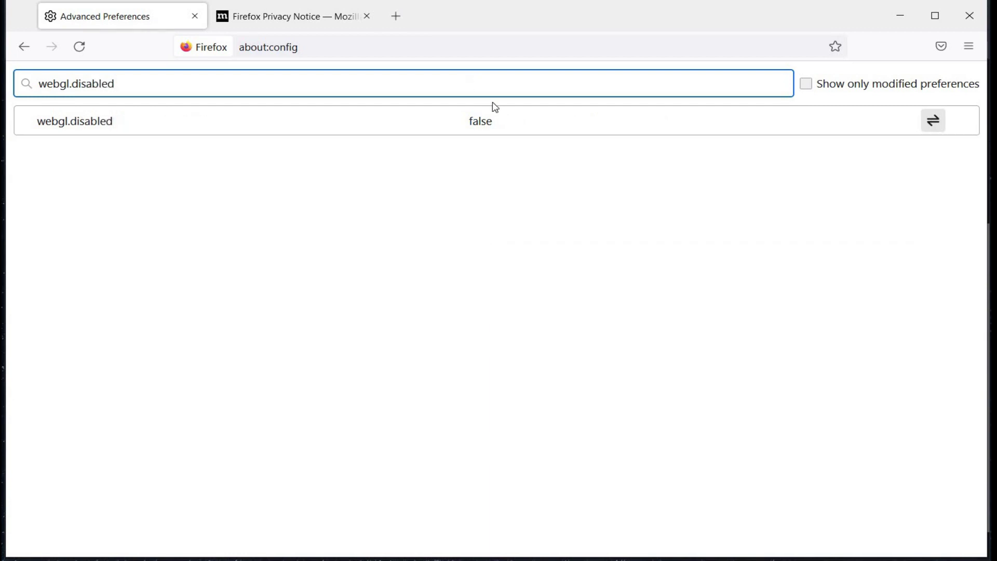
pyautogui.click(498, 125)
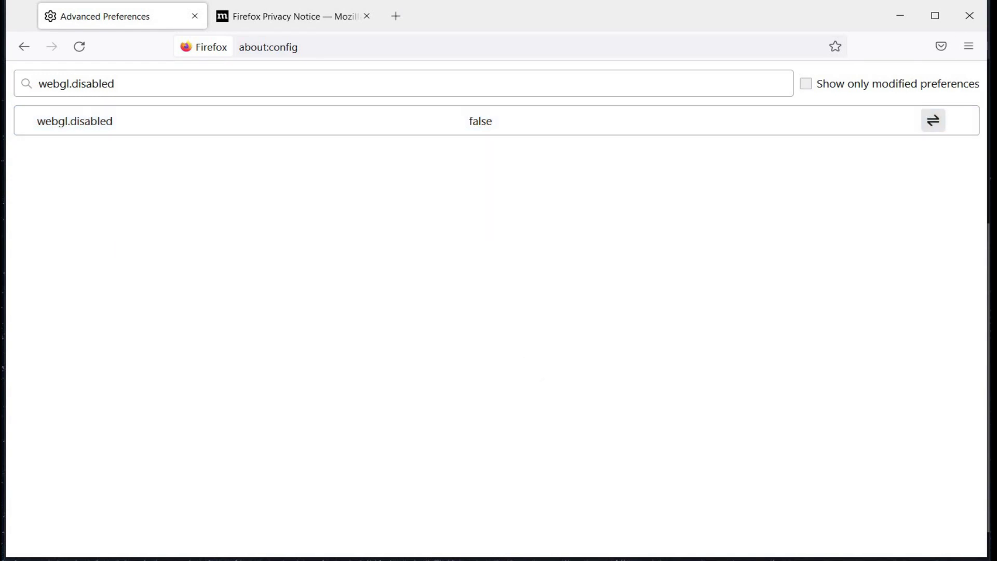
pyautogui.click(934, 125)
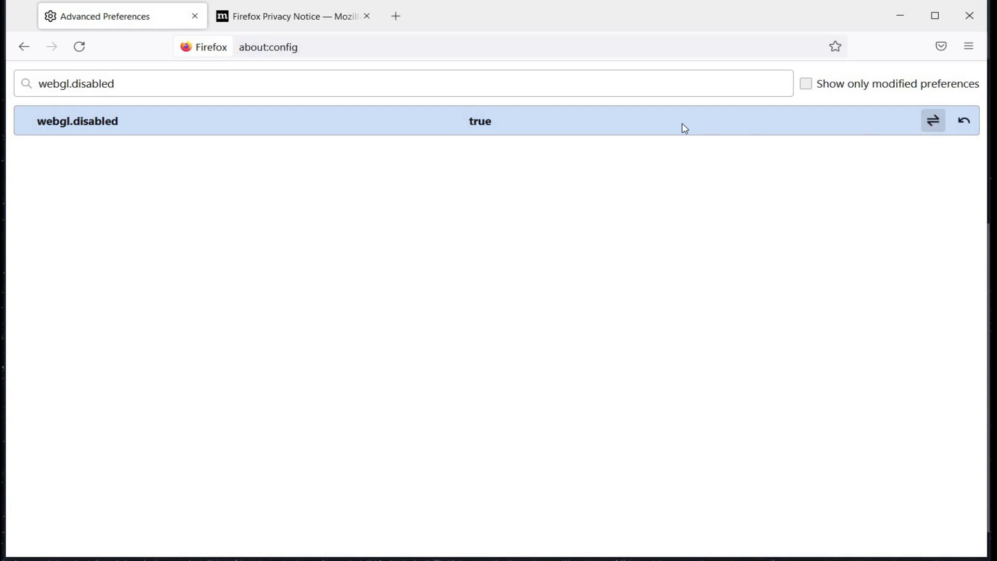
# Step: Search for privacy.firstpa and set the privacy.firstparty.isolate preference to true
pyautogui.click(445, 79)
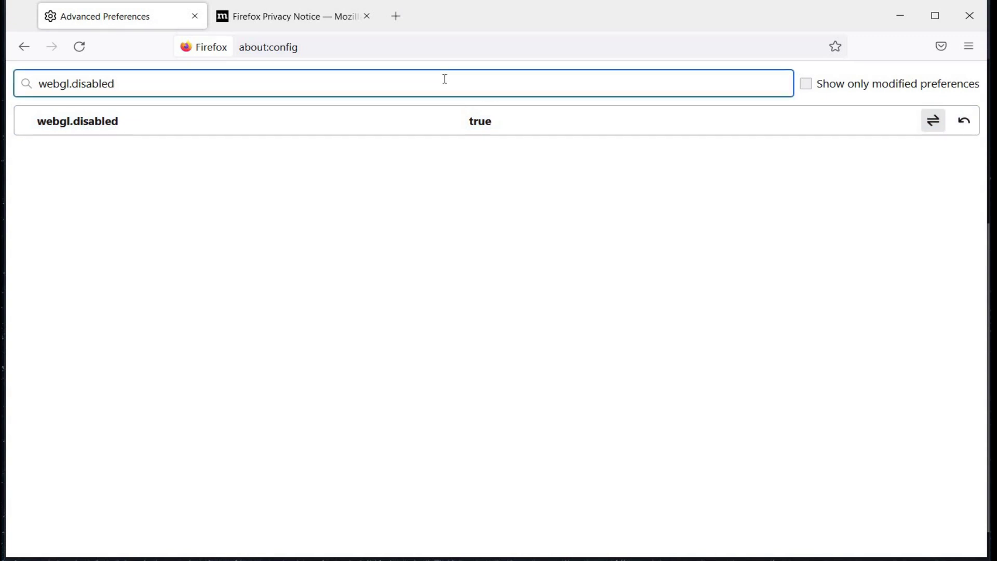
pyautogui.press('BackSpace')
pyautogui.press('BackSpace')
pyautogui.press('BackSpace')
pyautogui.press('BackSpace')
pyautogui.press('BackSpace')
pyautogui.press('BackSpace')
pyautogui.press('BackSpace')
pyautogui.press('BackSpace')
pyautogui.press('BackSpace')
pyautogui.press('BackSpace')
pyautogui.press('BackSpace')
pyautogui.press('BackSpace')
pyautogui.press('BackSpace')
pyautogui.press('BackSpace')
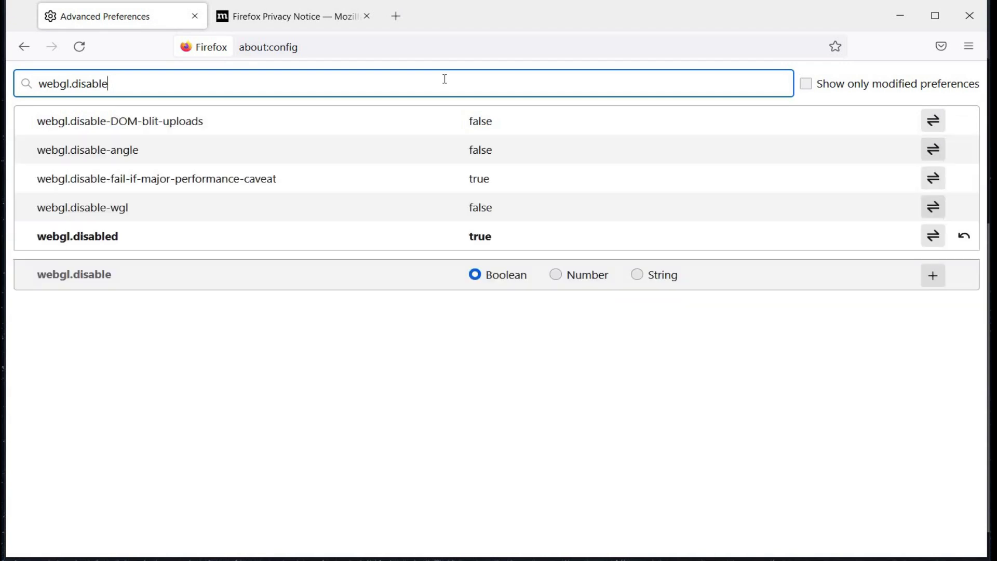
pyautogui.write('pr')
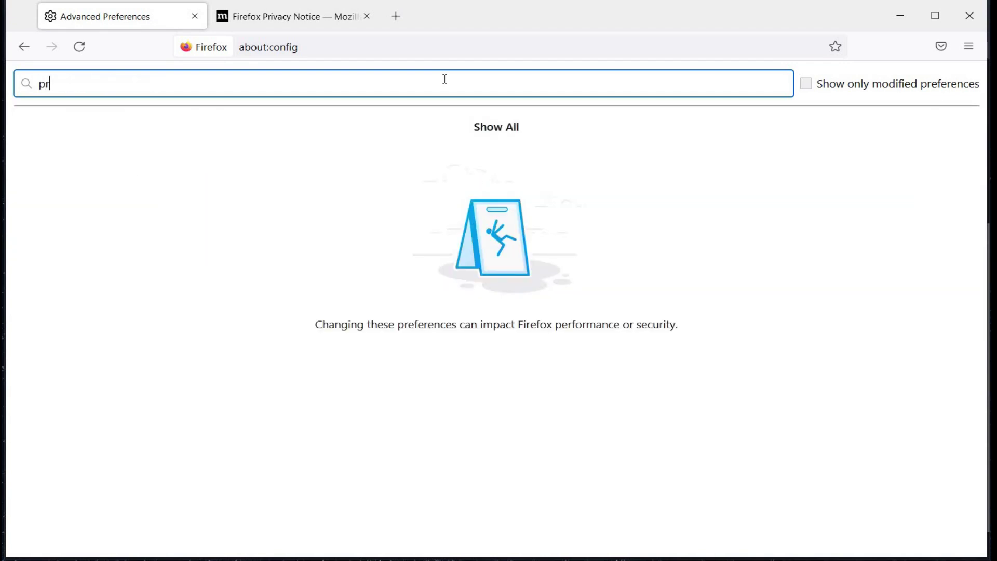
pyautogui.write('ivacy.f')
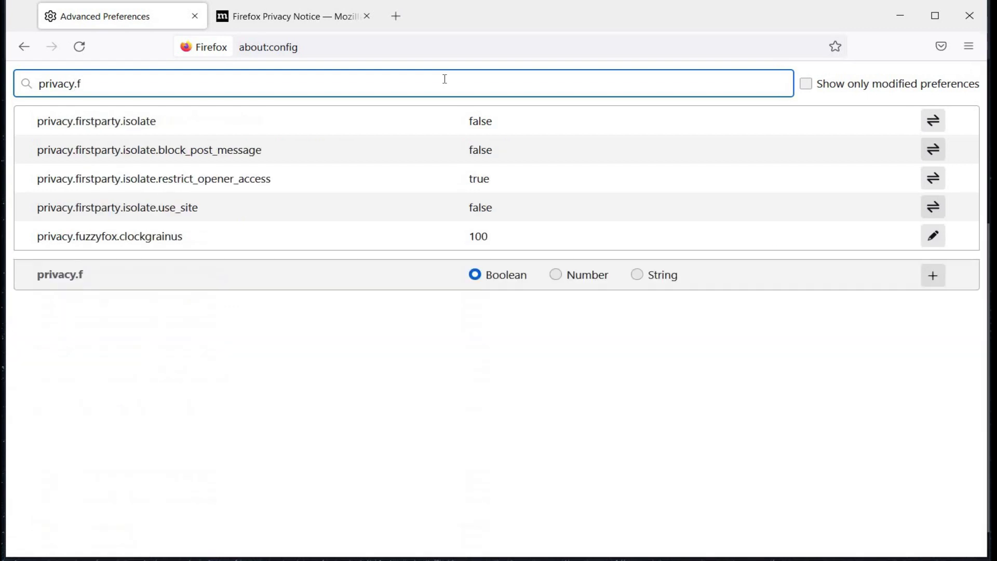
pyautogui.write('irstpa')
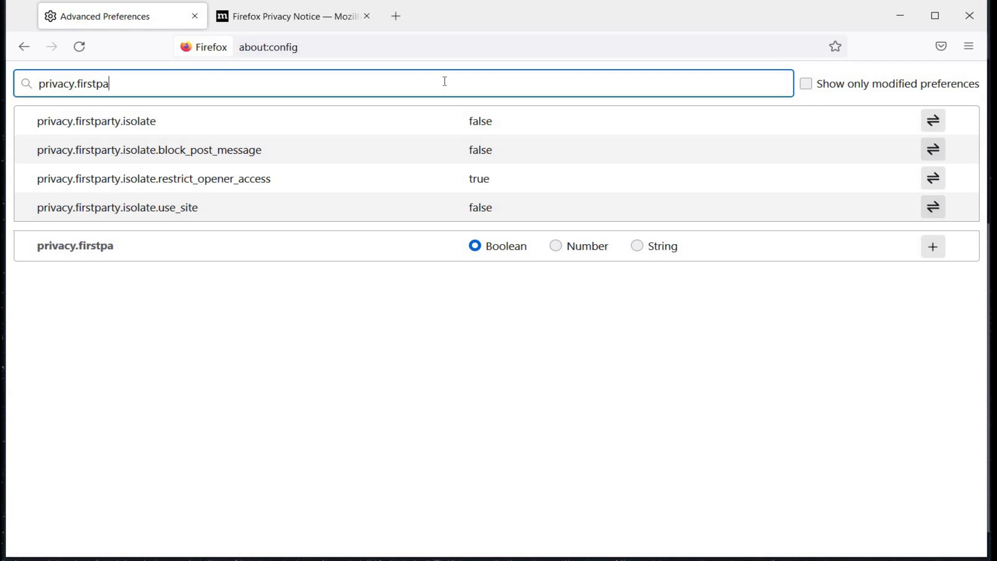
pyautogui.click(445, 132)
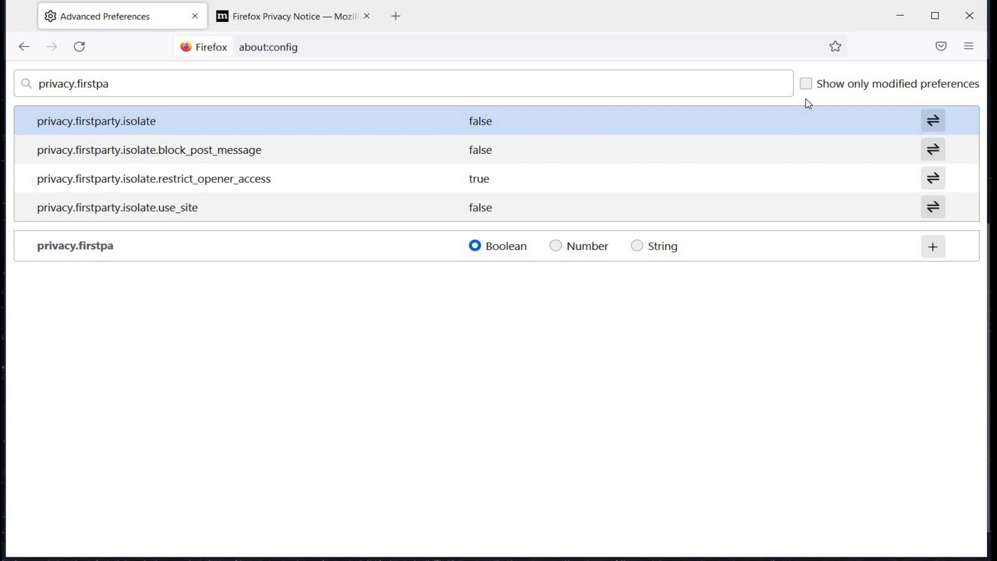
pyautogui.click(933, 123)
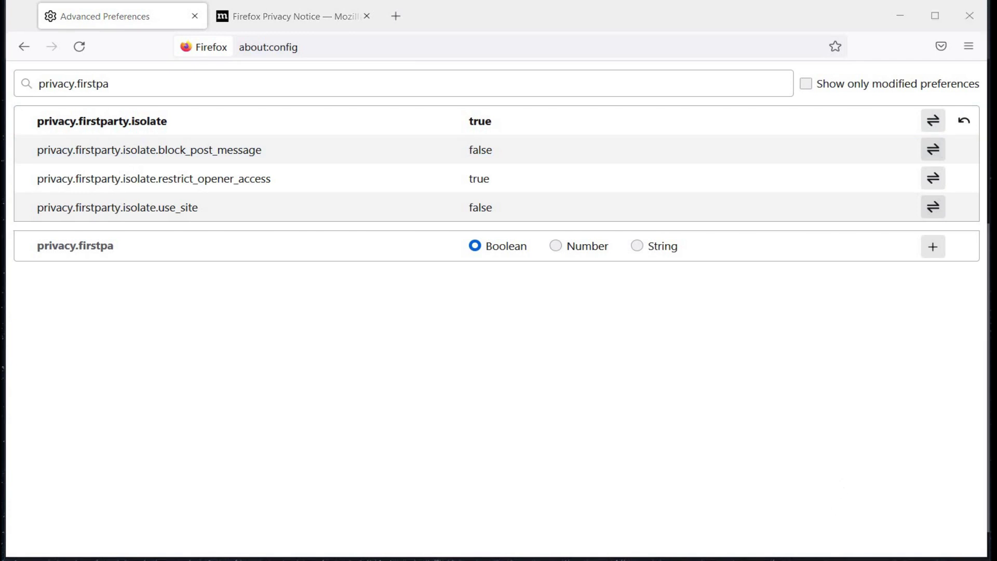
# Step: Search for security.tls.enab and set the security.tls.enable_0rtt_data preference to false
pyautogui.click(182, 75)
pyautogui.hotkey('ctrl', 'a')
pyautogui.write('security')
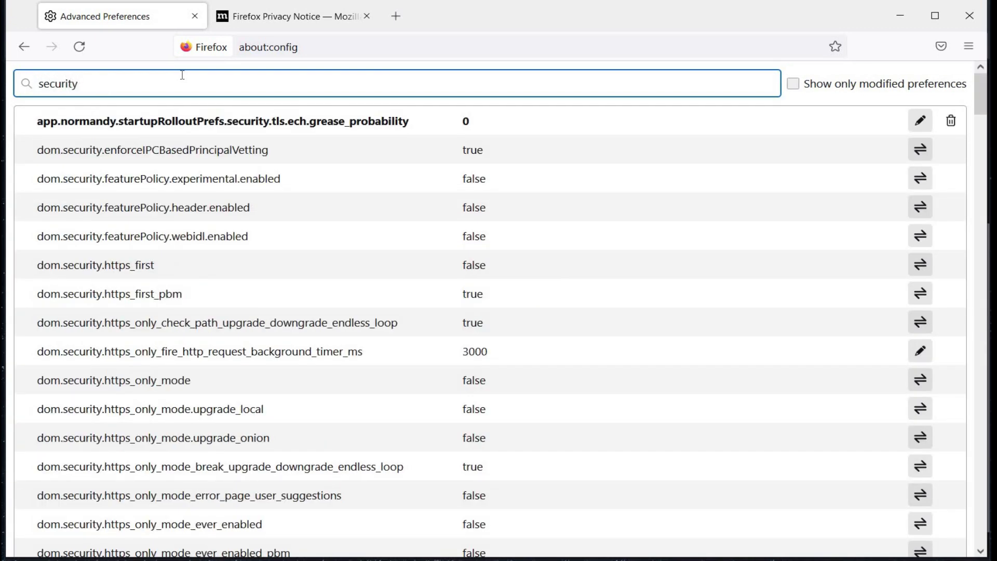
pyautogui.write('.tls')
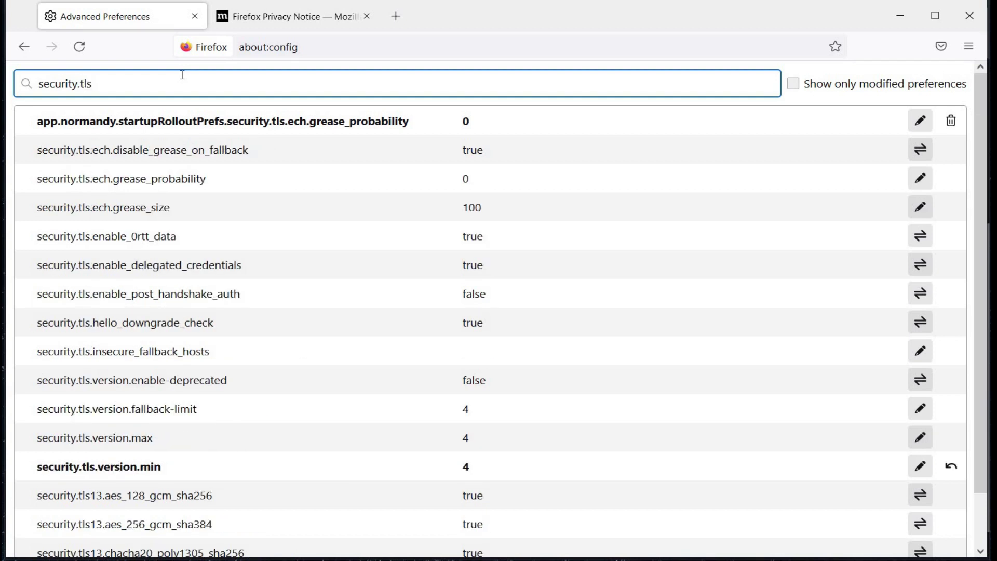
pyautogui.write('.enab')
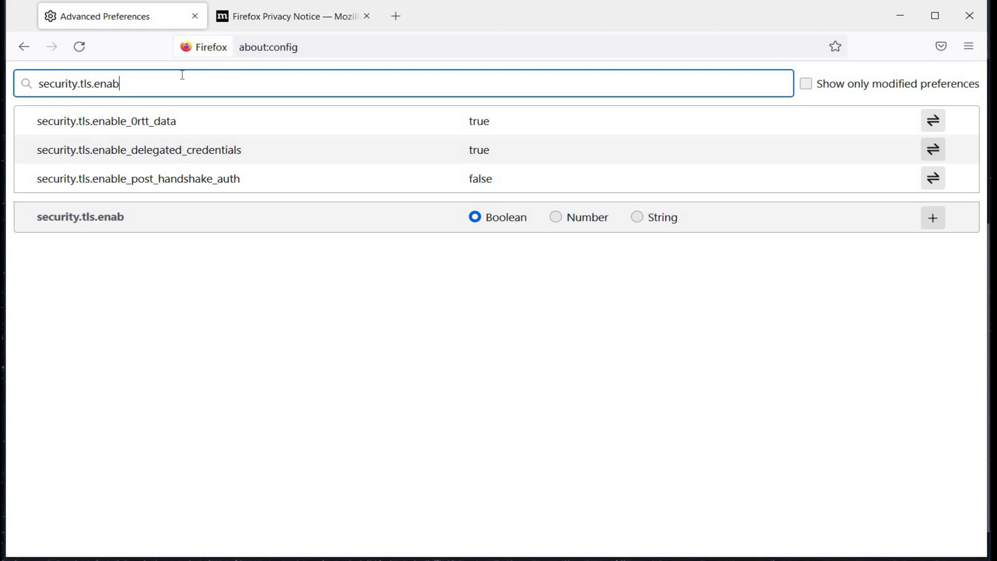
pyautogui.click(189, 122)
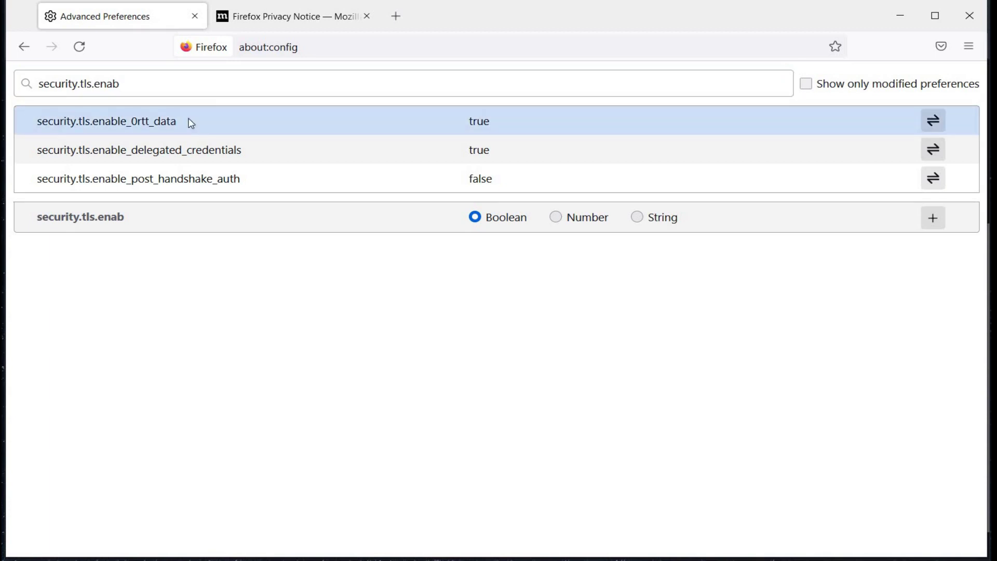
pyautogui.click(940, 122)
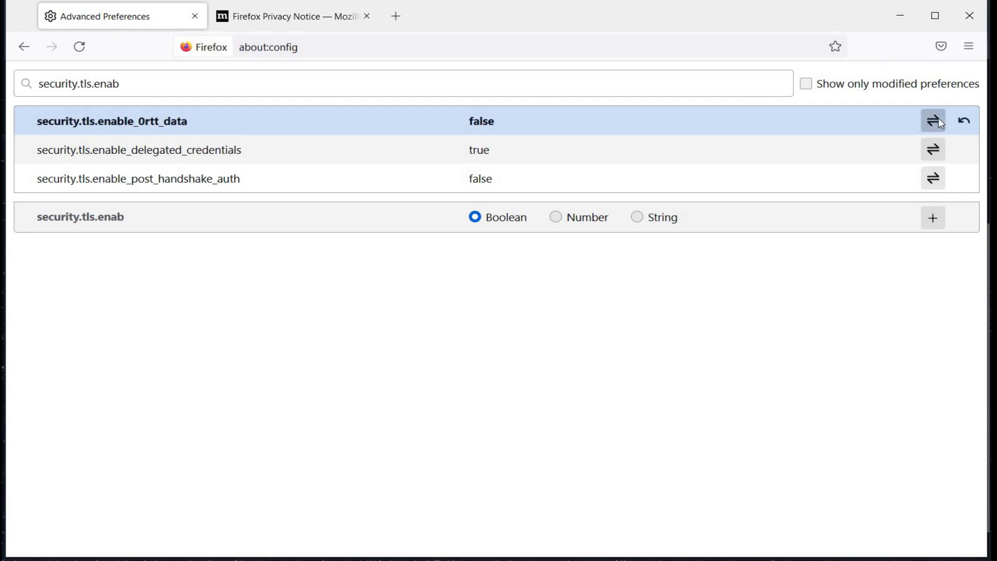
# Step: Search the preferences for telemetry and bring up the telemetry.txt preference list in Notepad
pyautogui.click(524, 81)
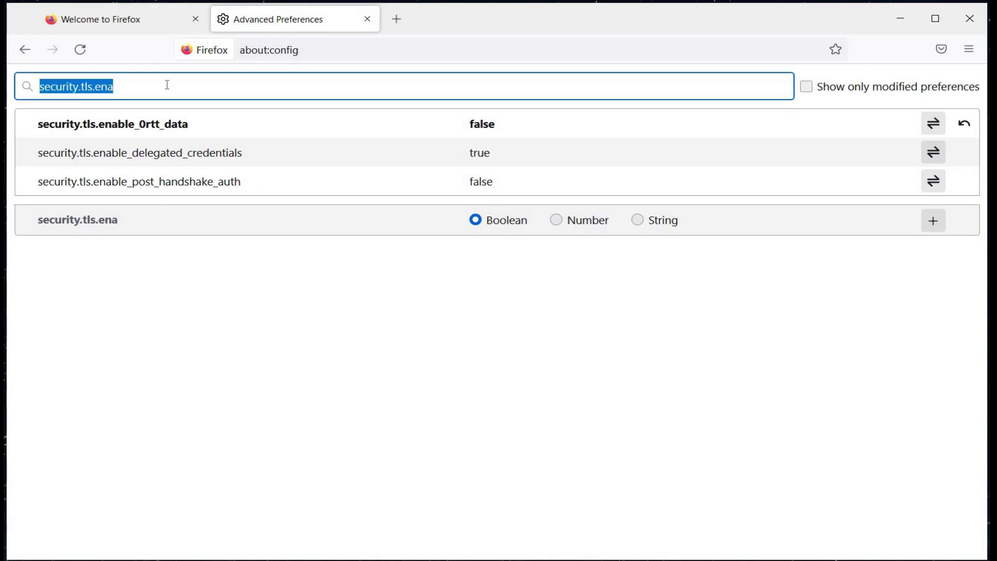
pyautogui.write('tele')
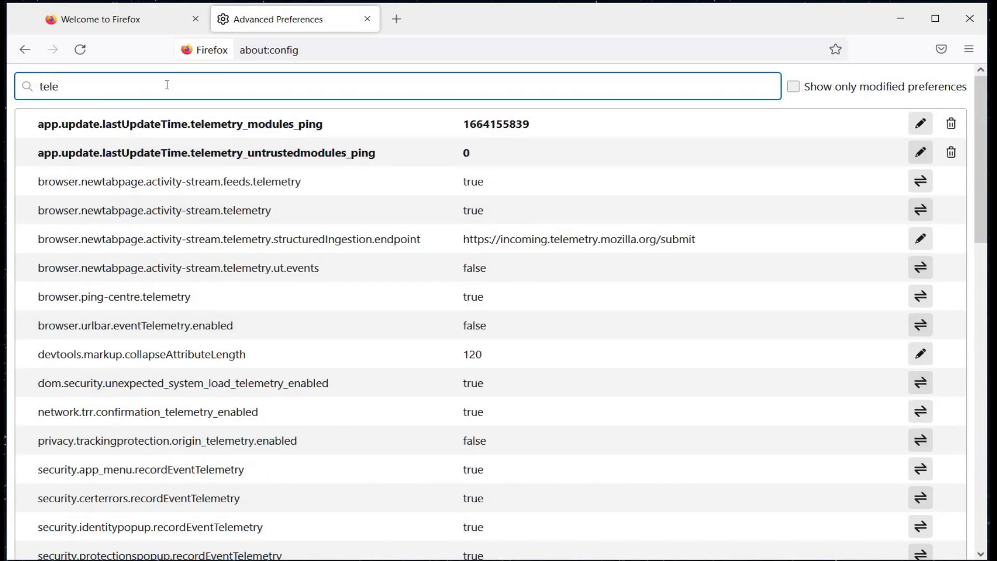
pyautogui.write('metry')
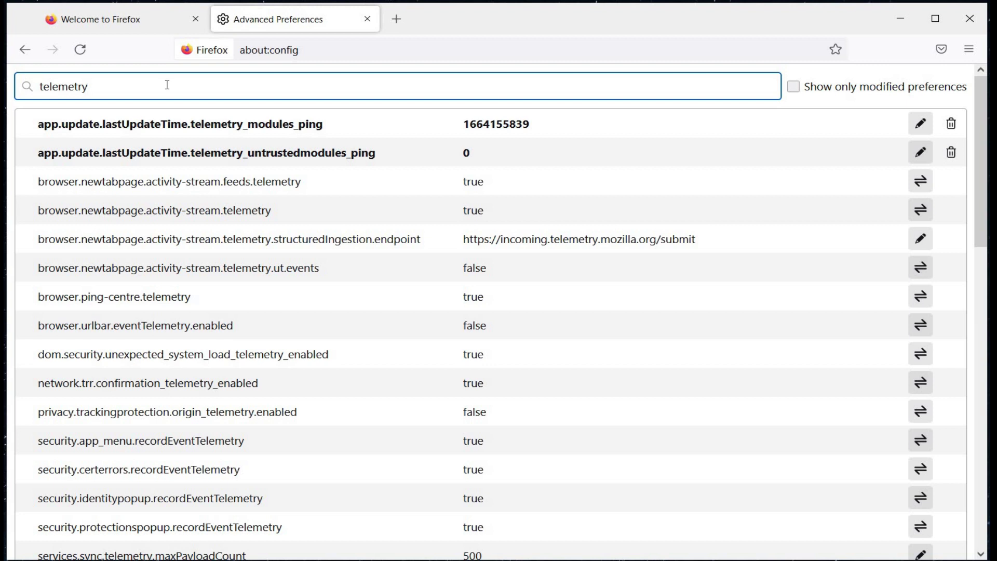
pyautogui.click(485, 135)
pyautogui.click(685, 147)
pyautogui.click(439, 493)
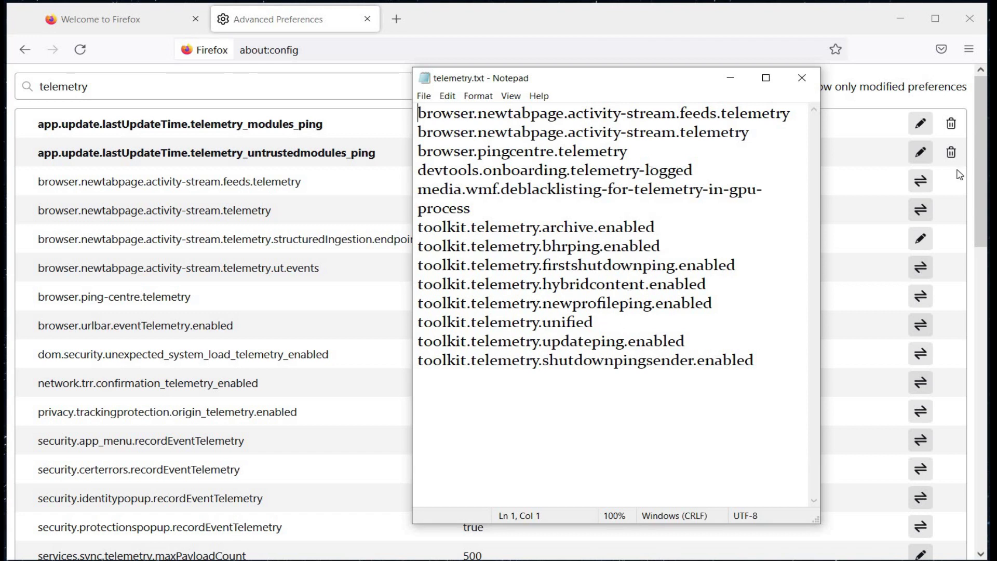
# Step: Compare the toolkit.telemetry preferences at the end of the results with the names listed in telemetry.txt, and minimize the list
pyautogui.click(983, 487)
pyautogui.click(982, 487)
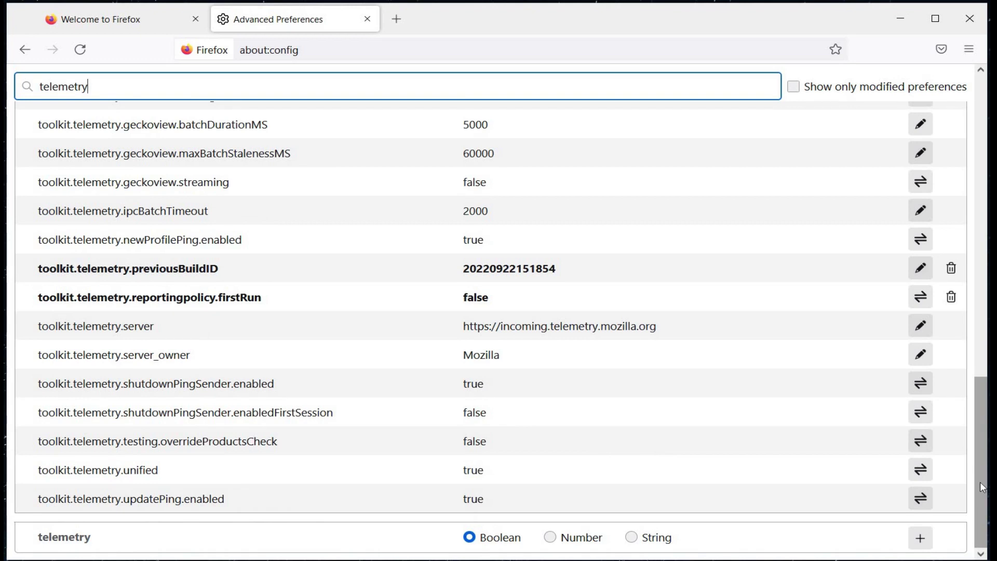
pyautogui.click(356, 499)
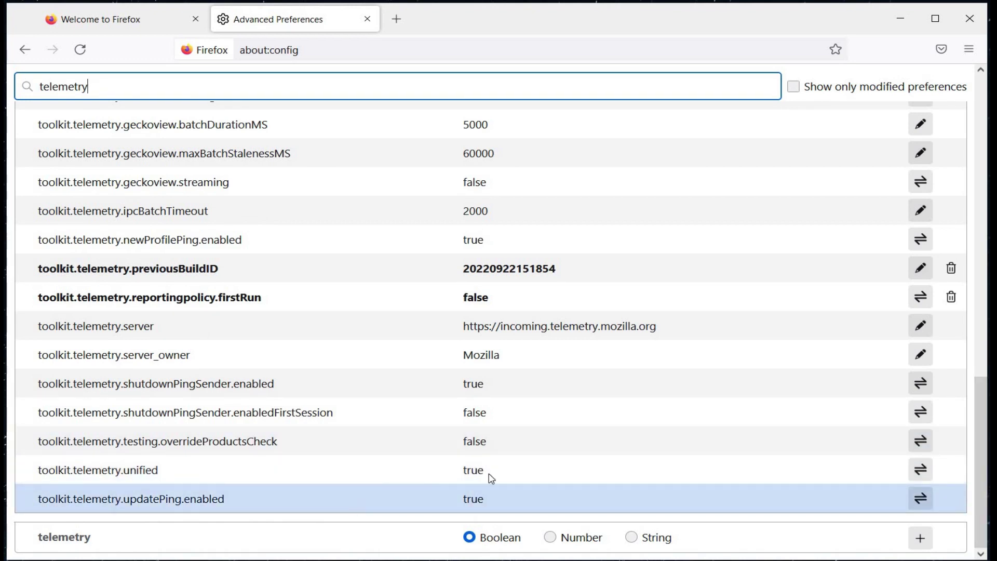
pyautogui.hotkey('alt', 'Tab')
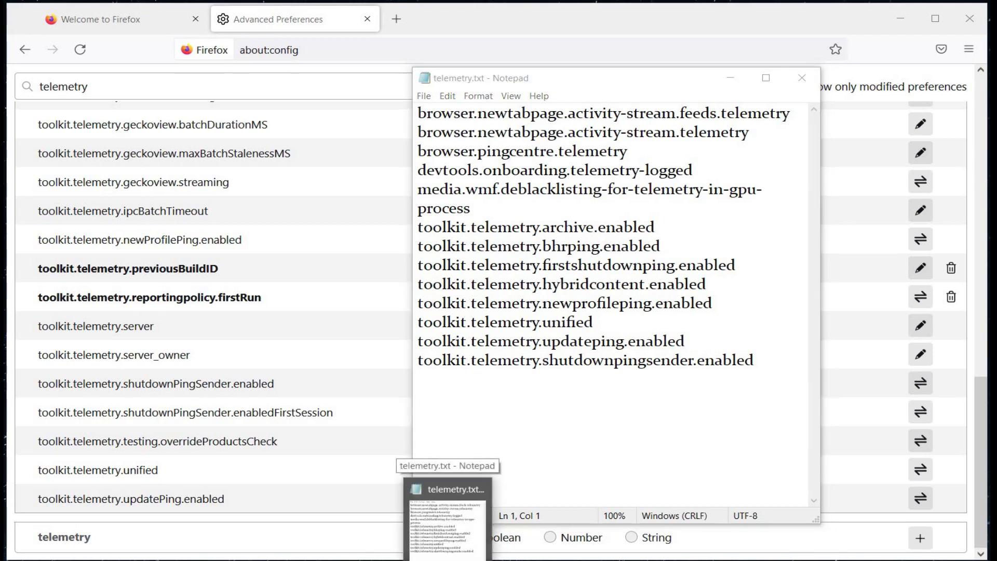
pyautogui.press('super+Down')
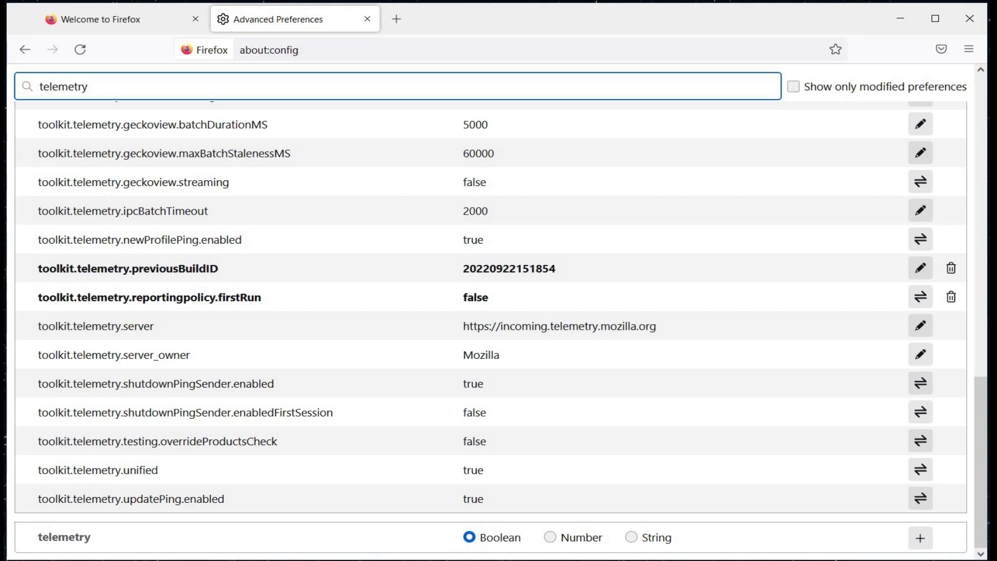
pyautogui.hotkey('ctrl', 't')
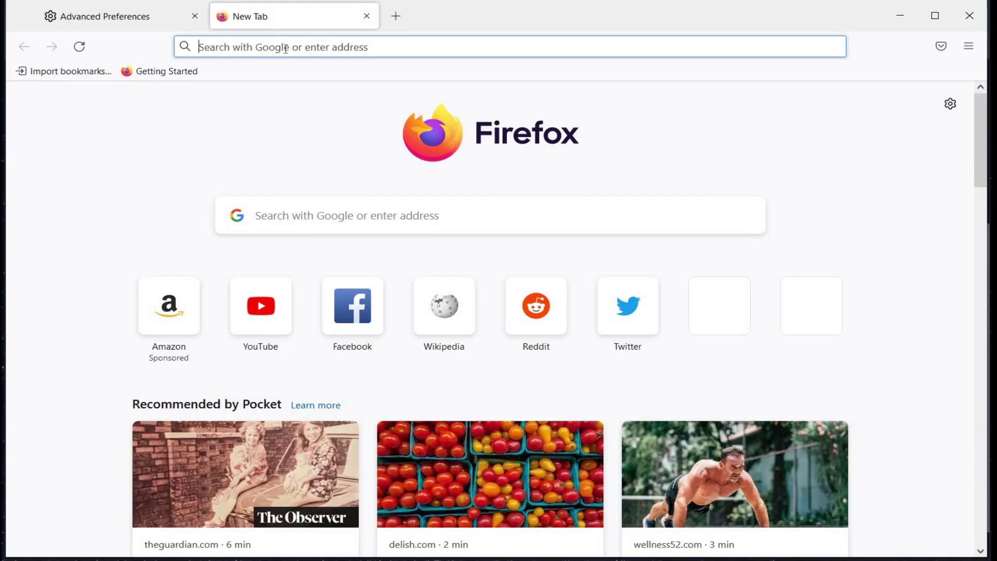
pyautogui.write('https://coveryourtracks.eff.org/')
pyautogui.press('Return')
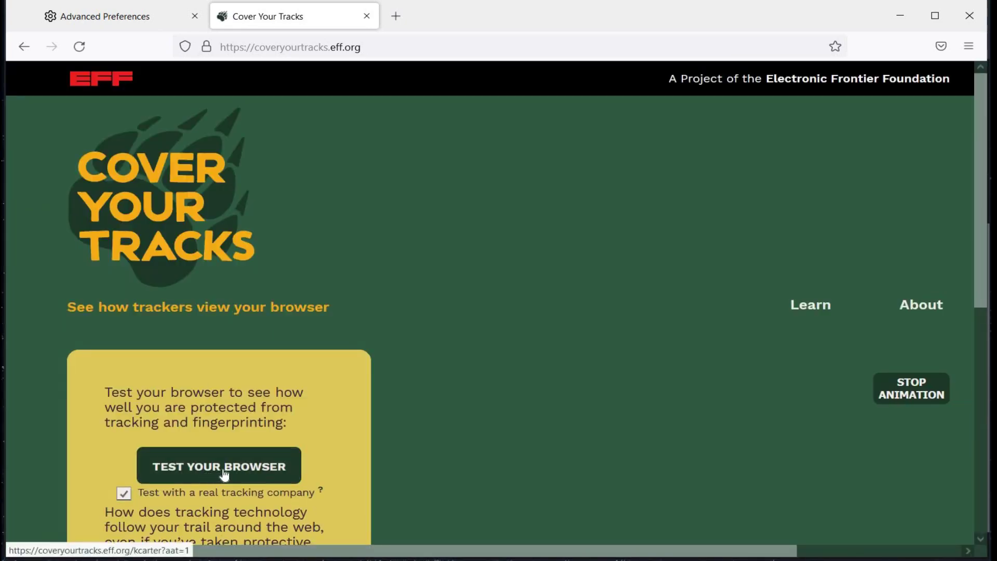
# Step: Search Google for prefs.js in a separate tab, look at the results, and close that tab
pyautogui.click(405, 16)
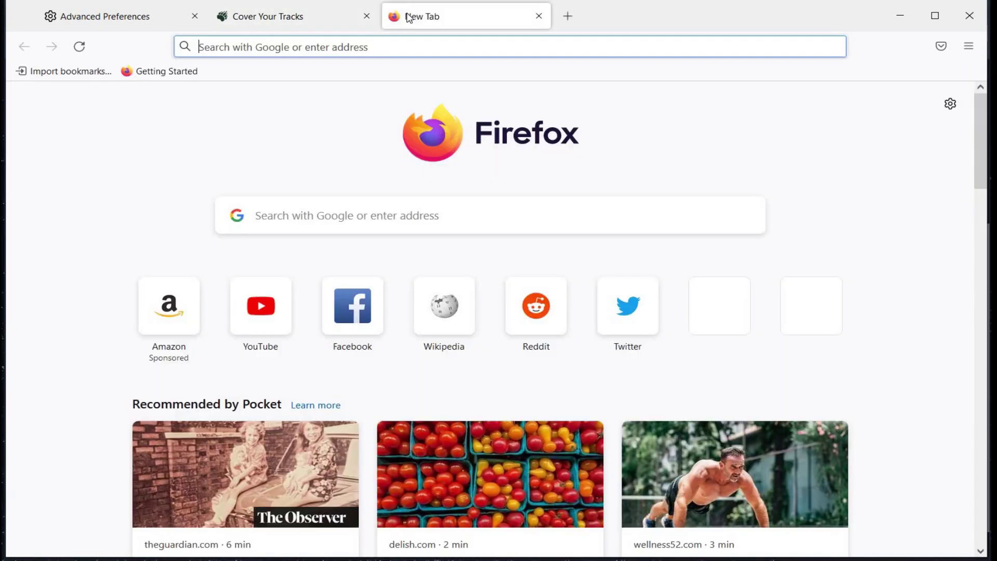
pyautogui.click(295, 228)
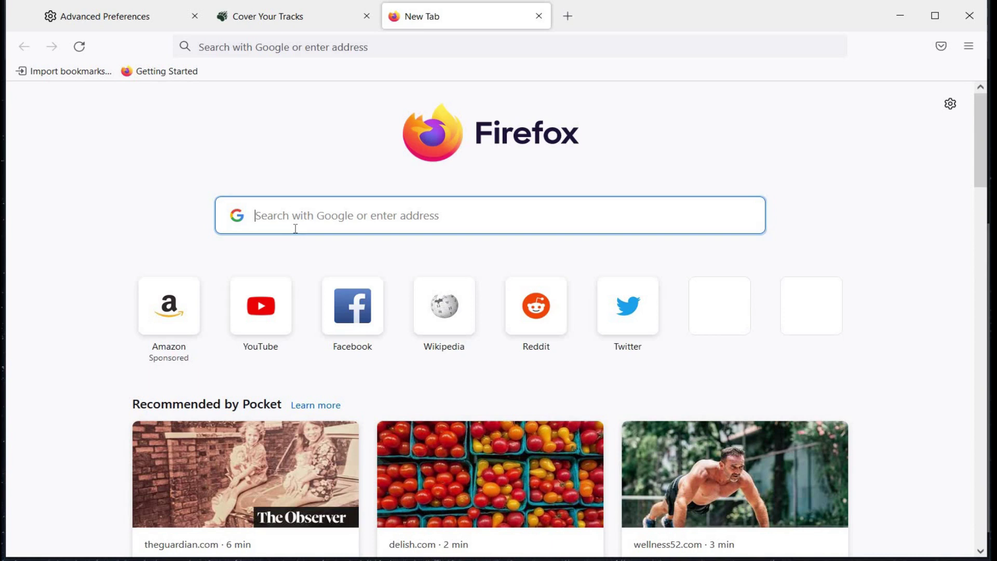
pyautogui.write('p')
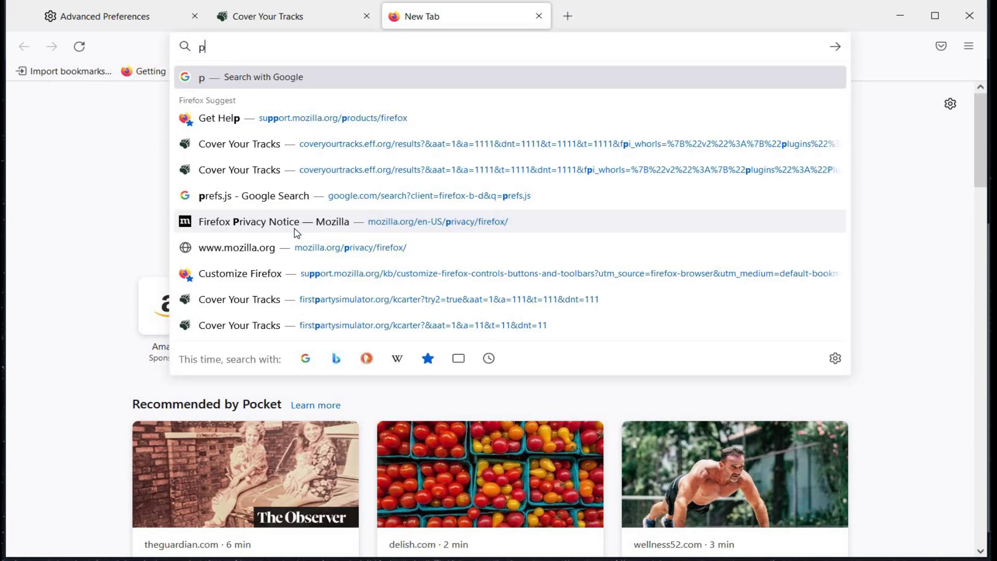
pyautogui.write('refs.')
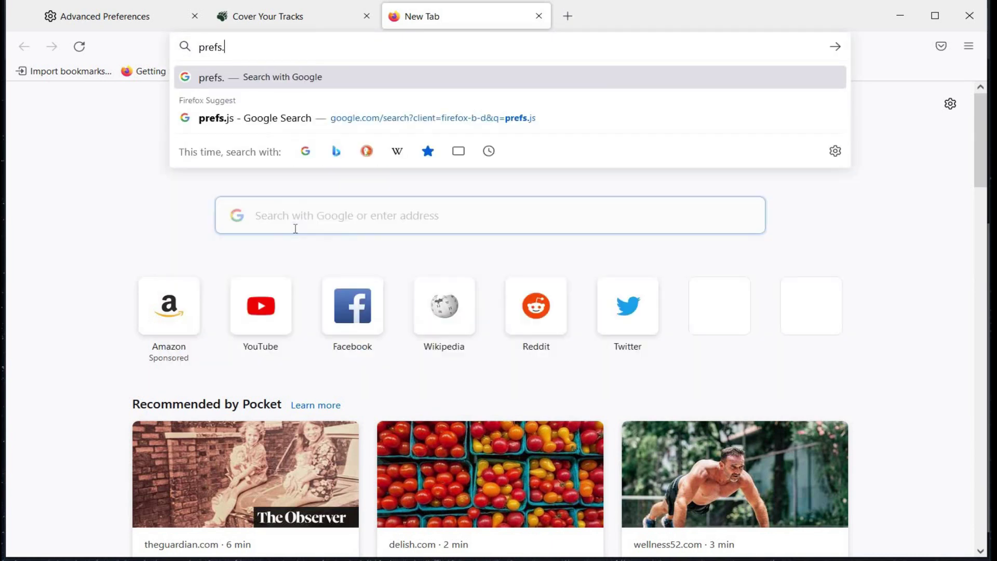
pyautogui.write('s')
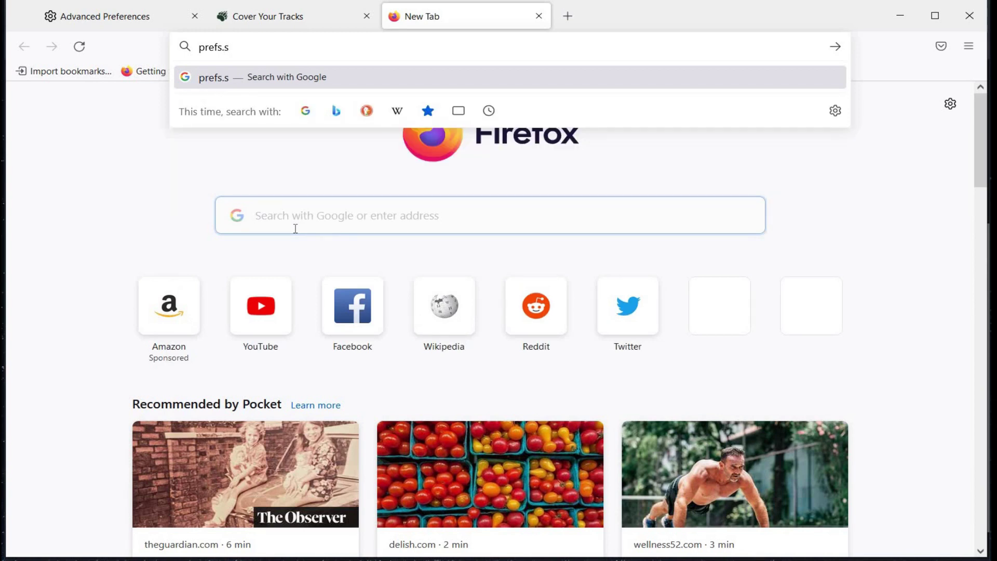
pyautogui.press('BackSpace')
pyautogui.write('js')
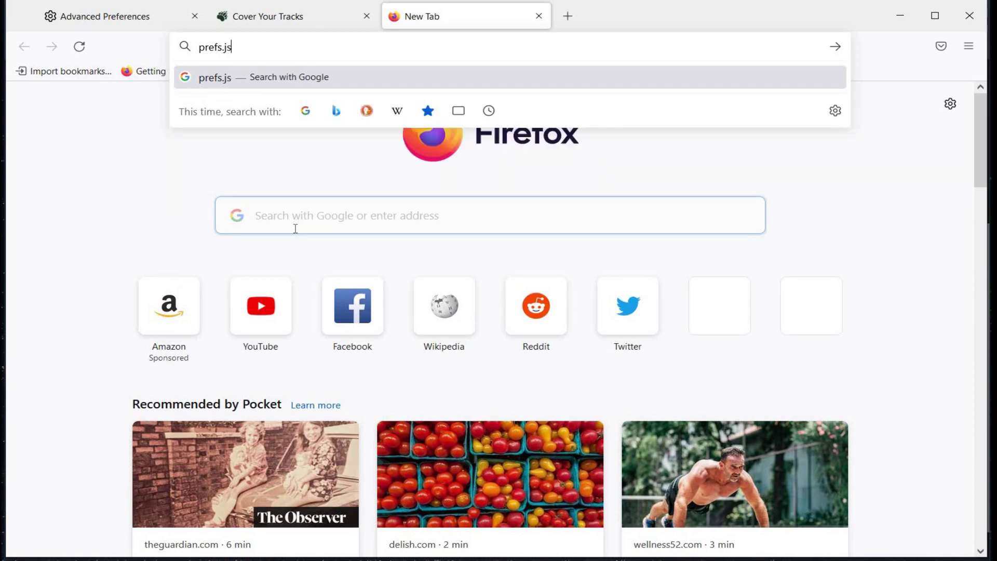
pyautogui.press('Return')
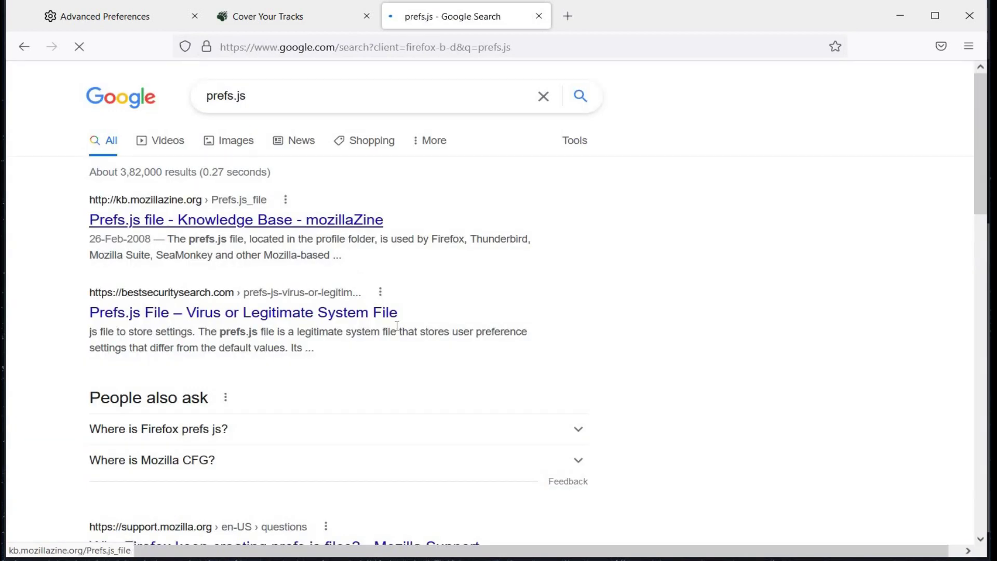
pyautogui.click(538, 16)
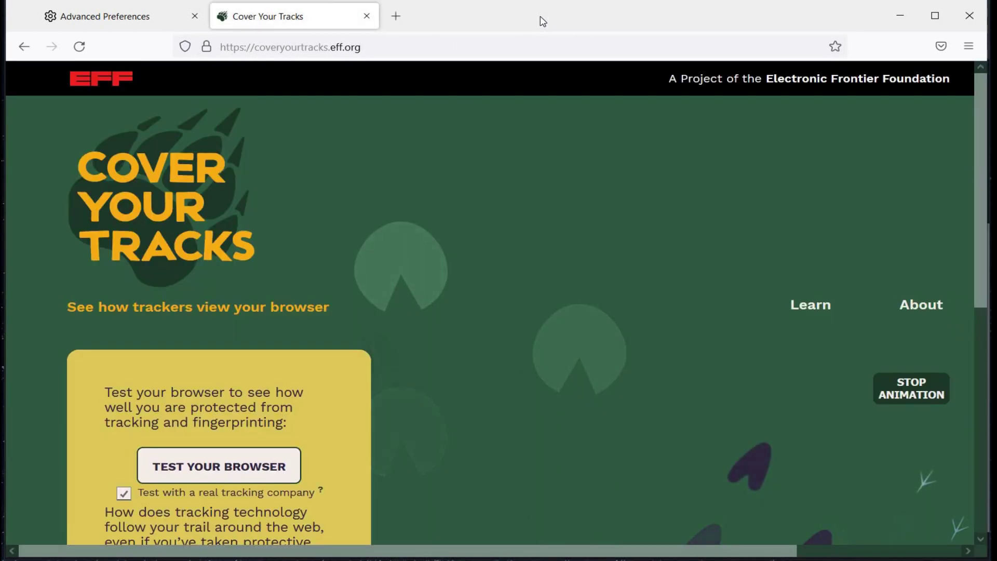